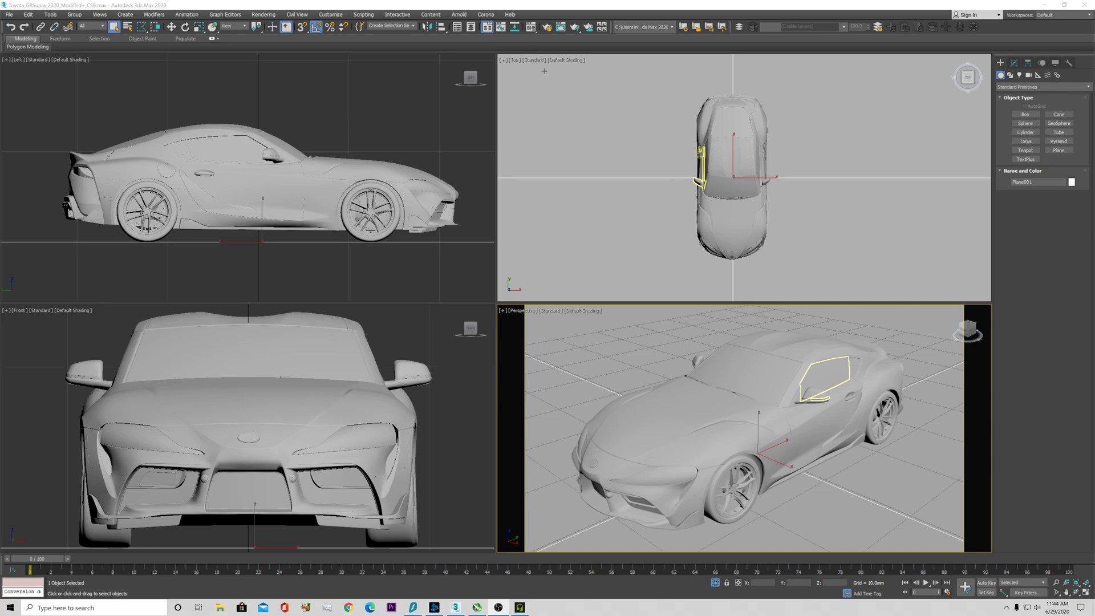
- Check the assigned renderer in the render setup and open the Corona Material Library
left_click(547, 28)
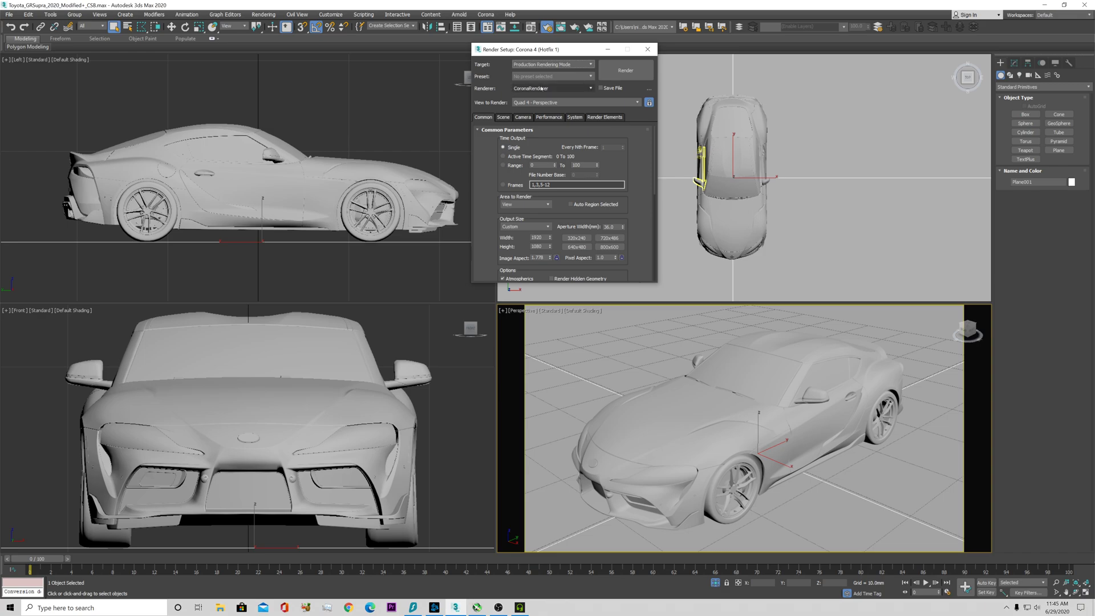
left_click(647, 50)
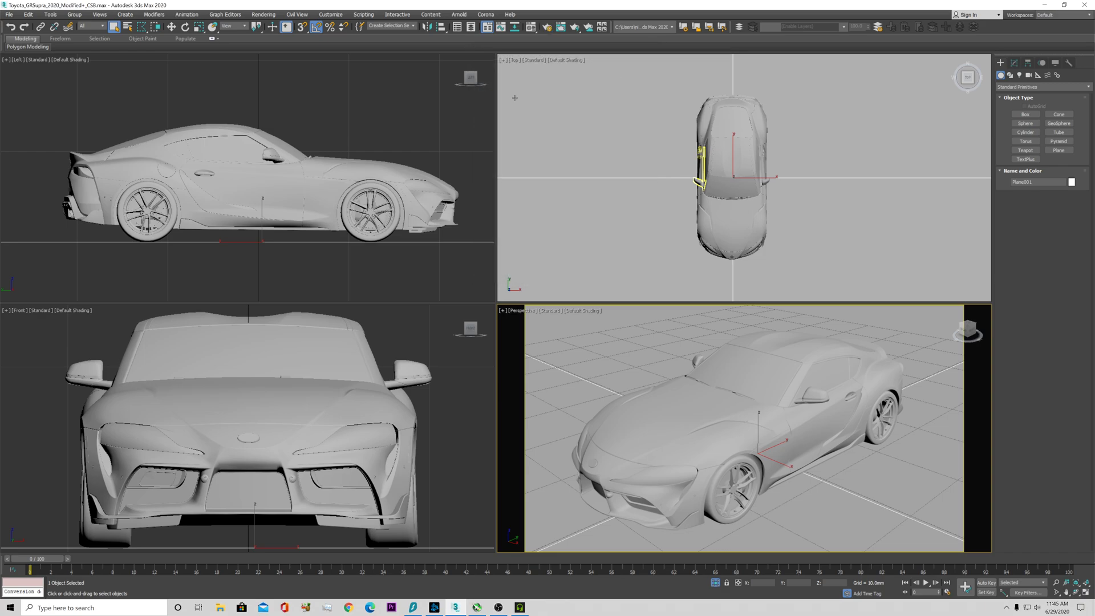
left_click(484, 15)
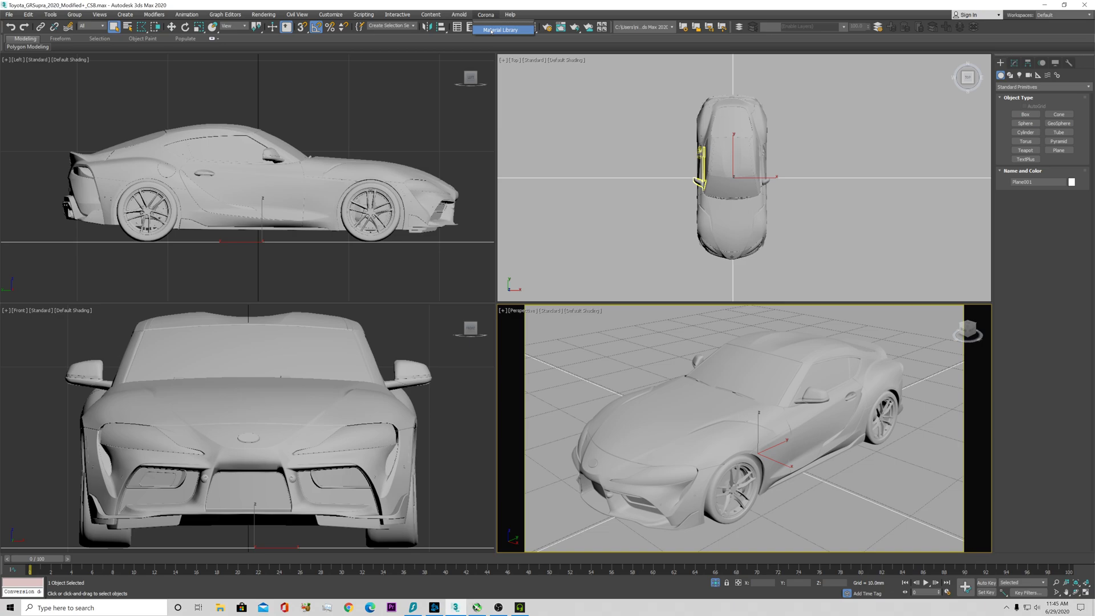
left_click(491, 30)
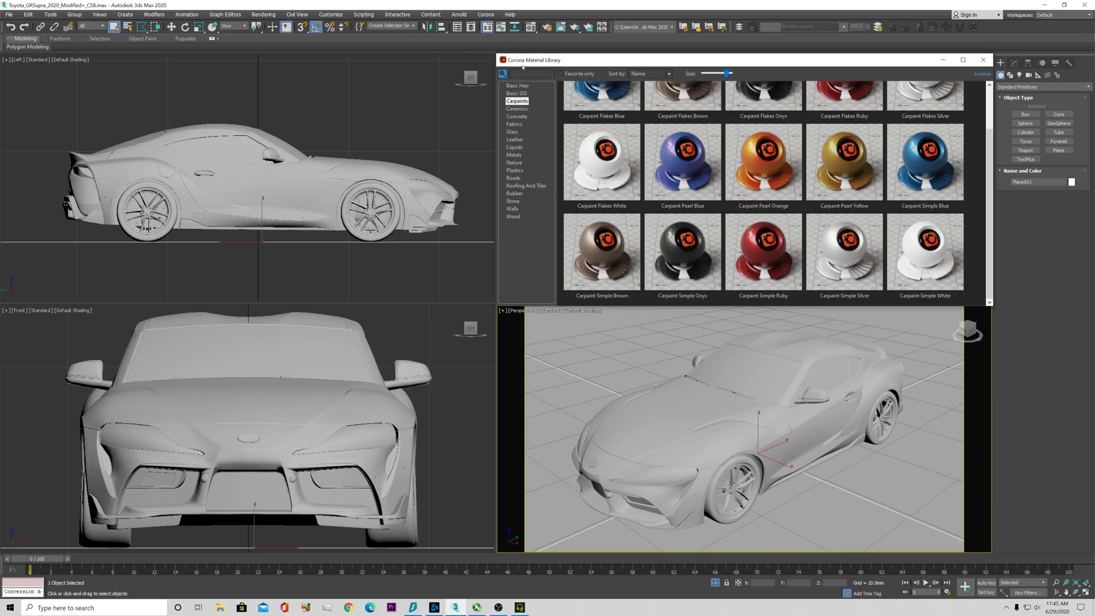
- Browse the material library's Basic Hair and Basic SSS categories and show the Carpaints category
scroll(638, 86, "up", 2)
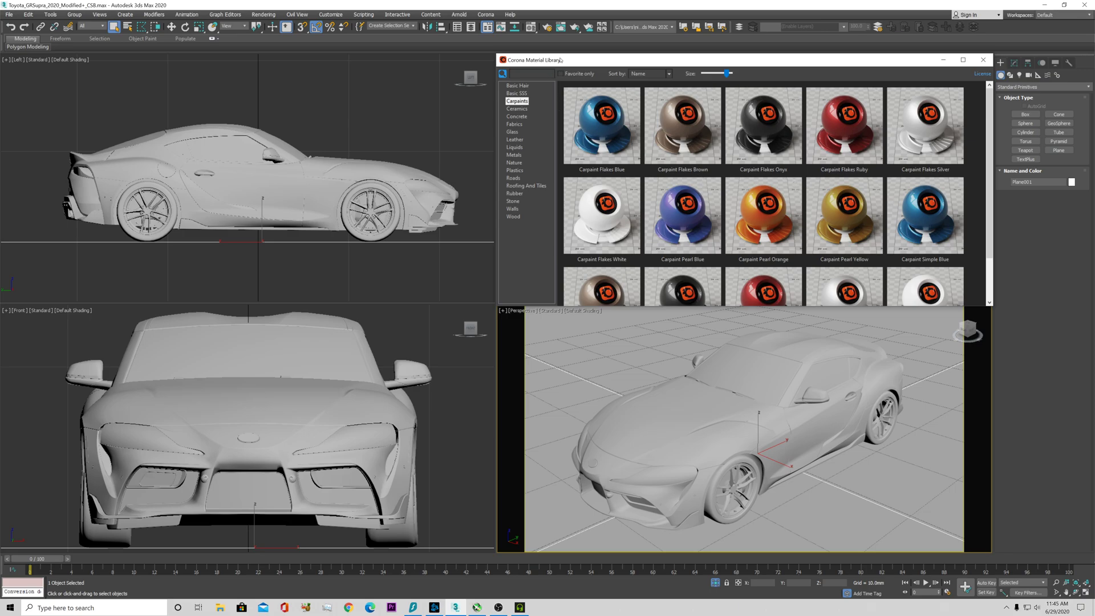
left_click(519, 86)
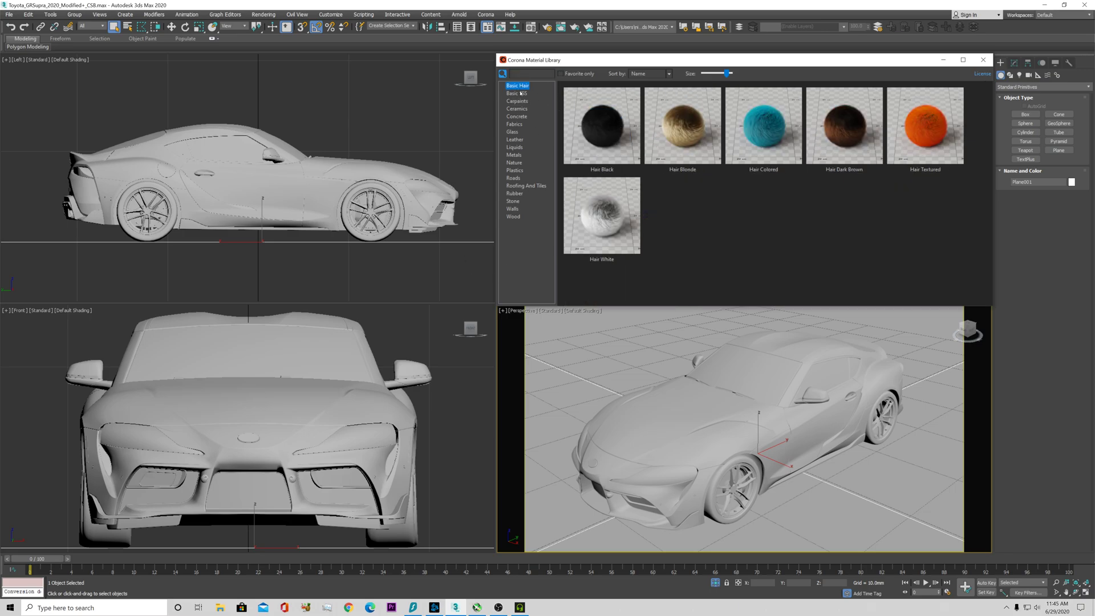
left_click(519, 93)
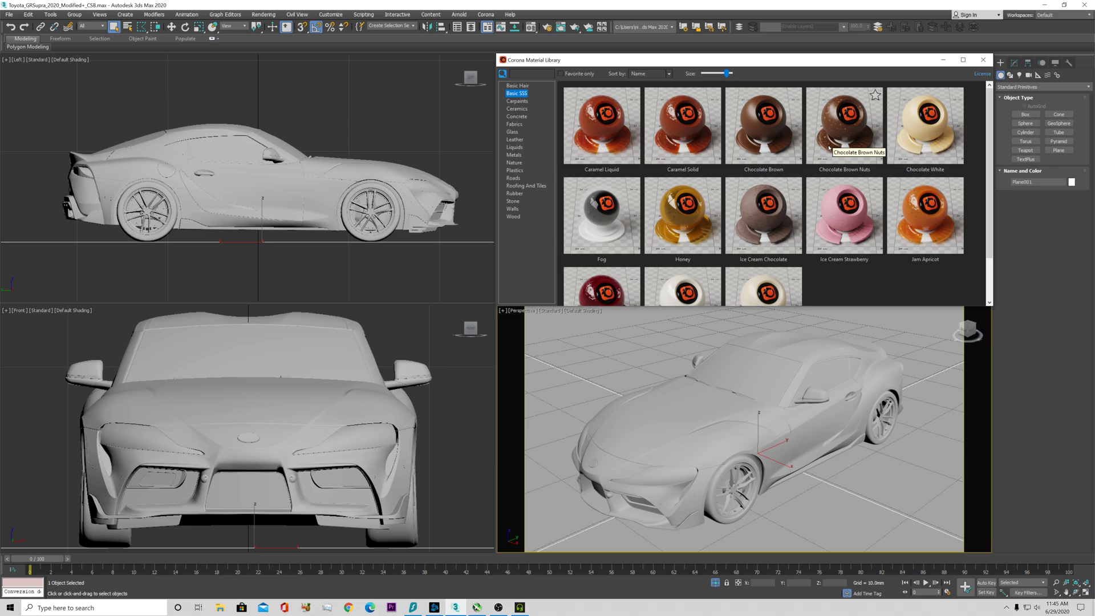
left_click(518, 101)
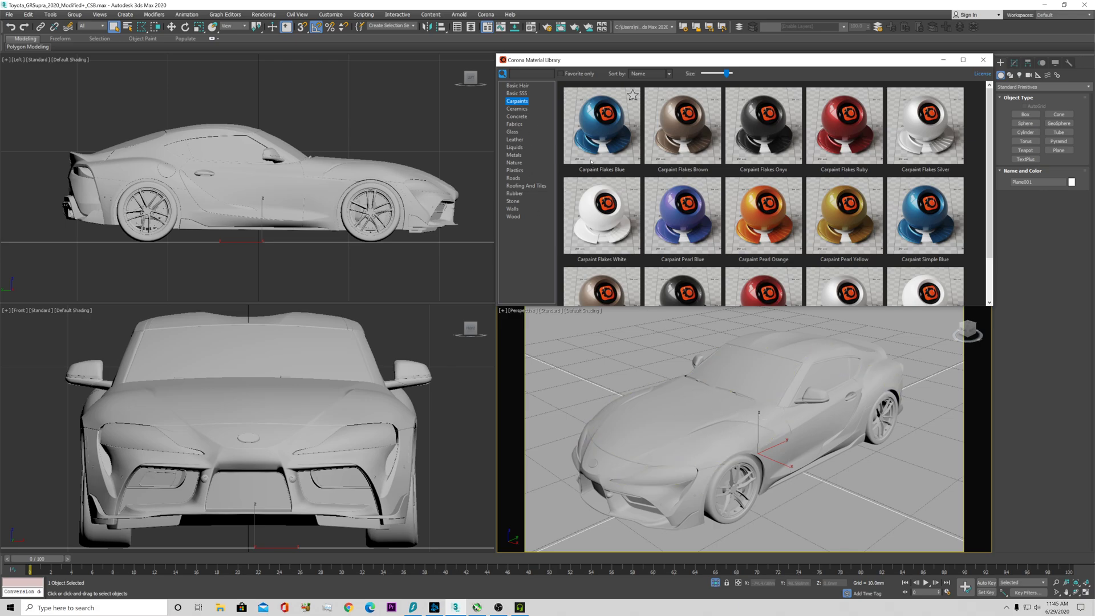
- Start Corona interactive rendering of the perspective view and close the render setup
left_click(549, 28)
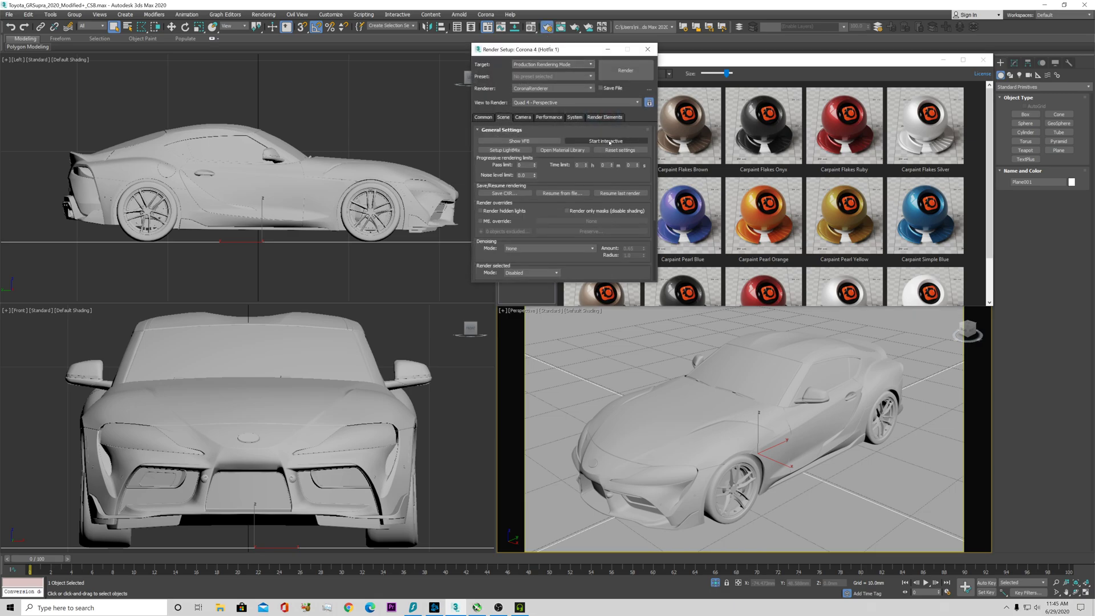
left_click(609, 141)
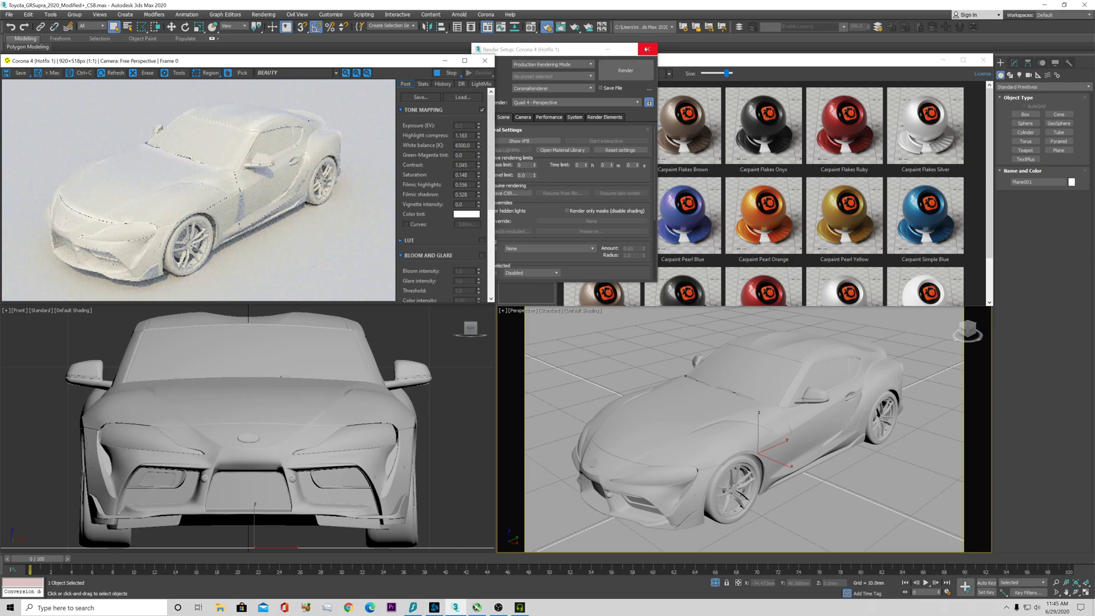
left_click(645, 49)
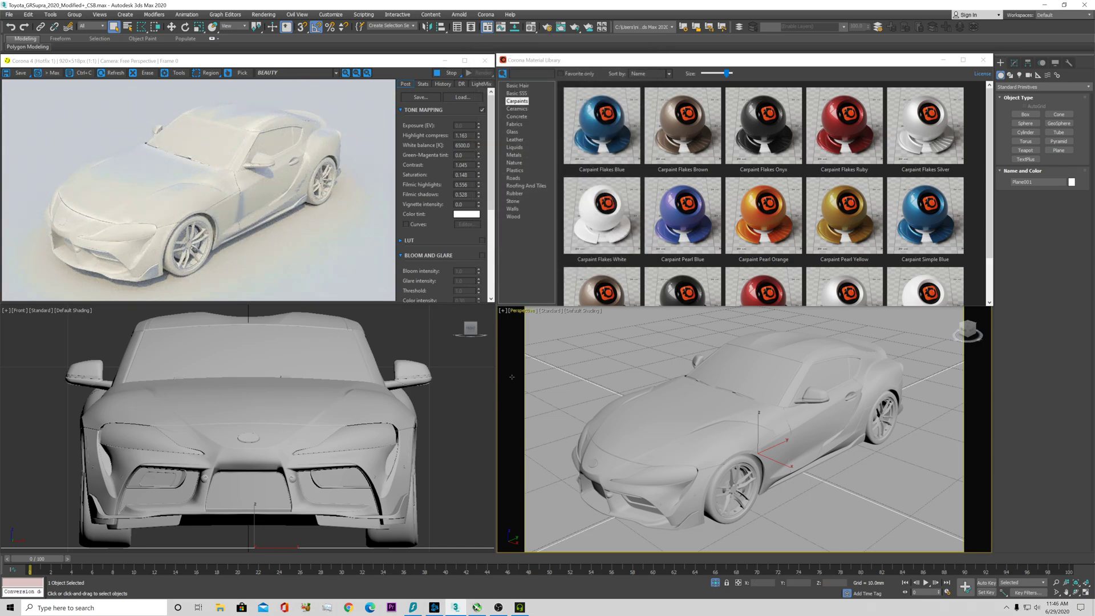
- Select all painted parts of the car together: the hood, the body, both side mirrors and the rear spoiler
left_click(679, 410)
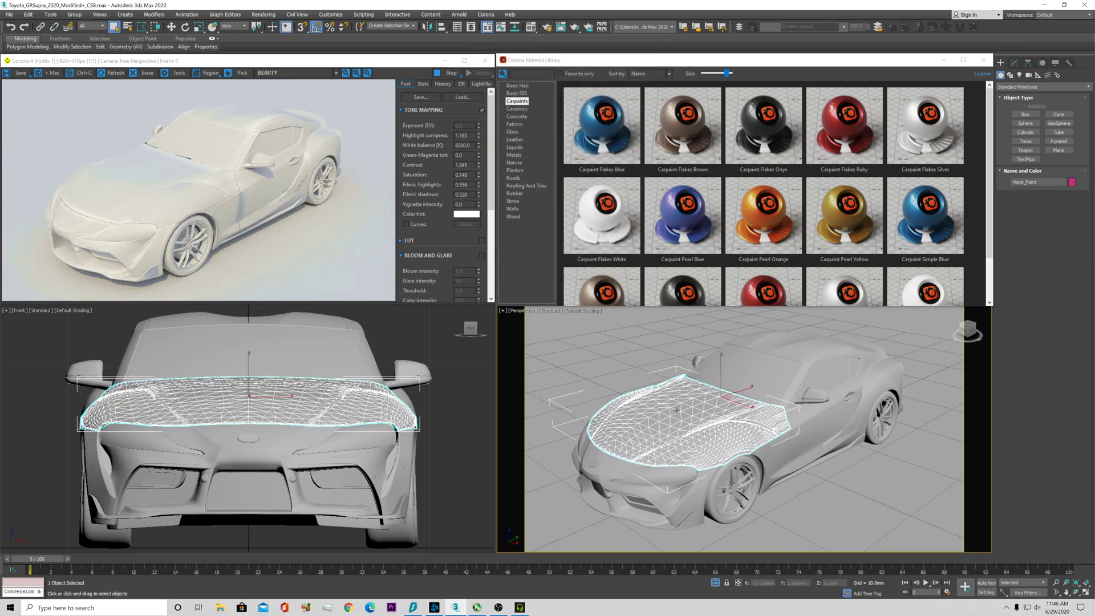
left_click(816, 428, "ctrl")
left_click(831, 429, "ctrl")
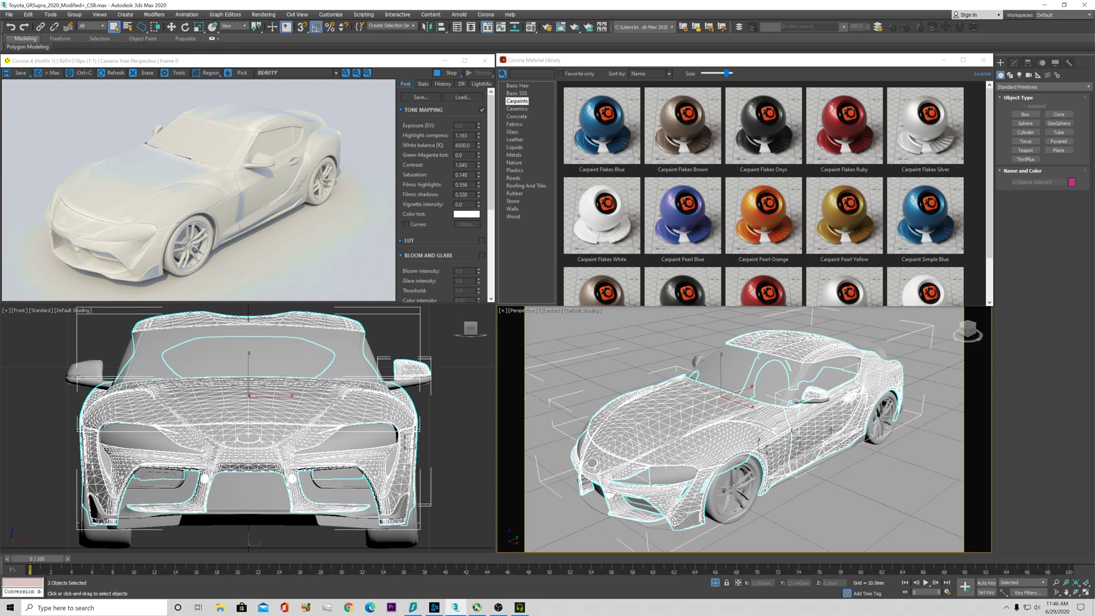
left_click(695, 362, "ctrl")
left_click(881, 350, "ctrl")
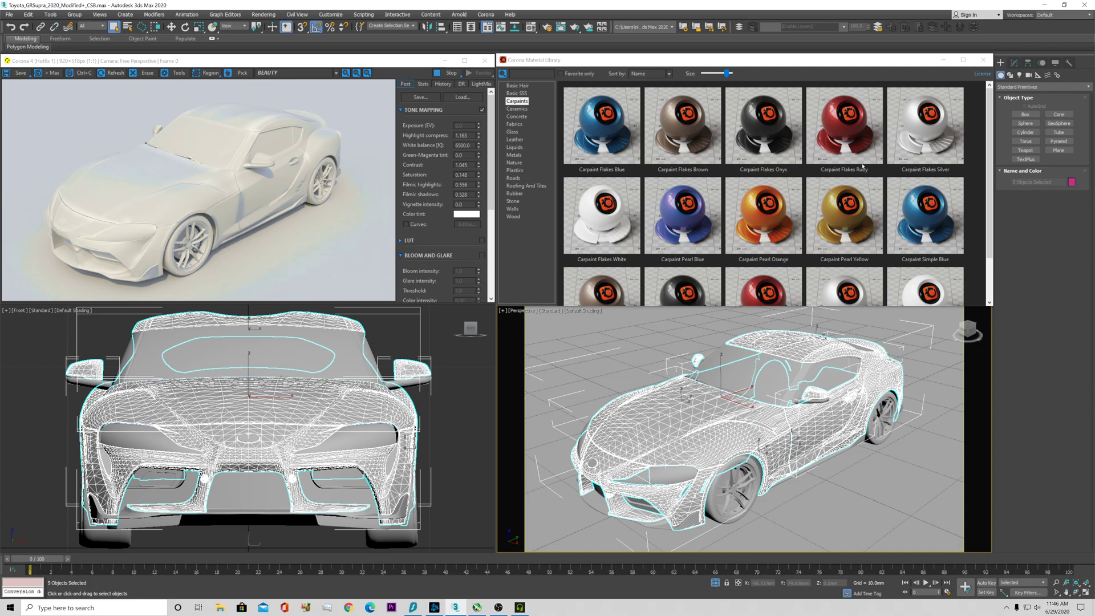
- Assign the Carpaint Simple Ruby library material to the selected car parts
scroll(991, 192, "down", 2)
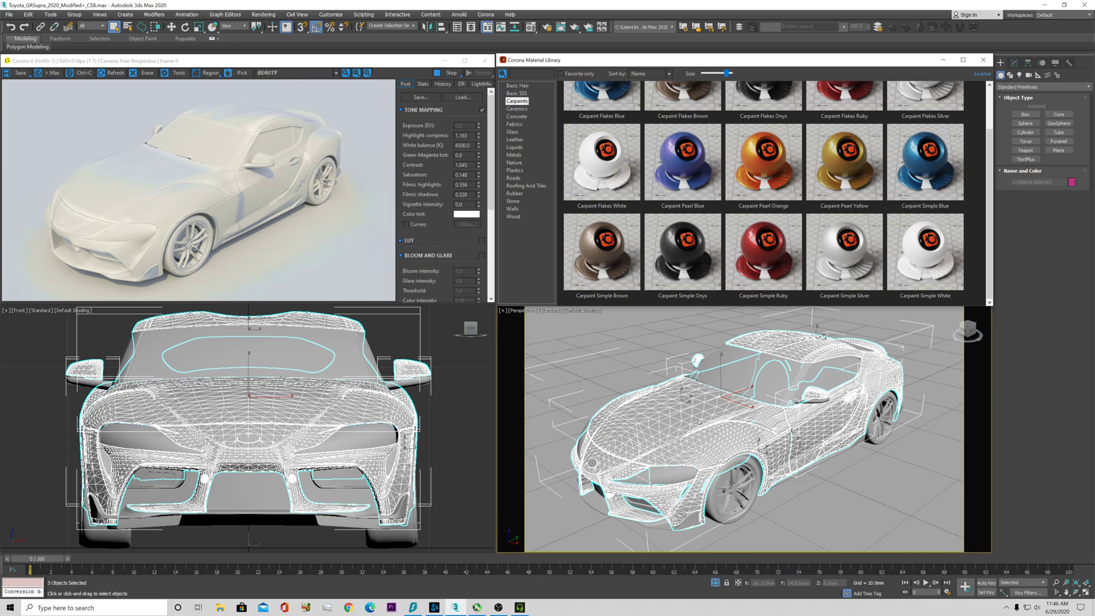
left_click_drag(763, 252, 699, 422)
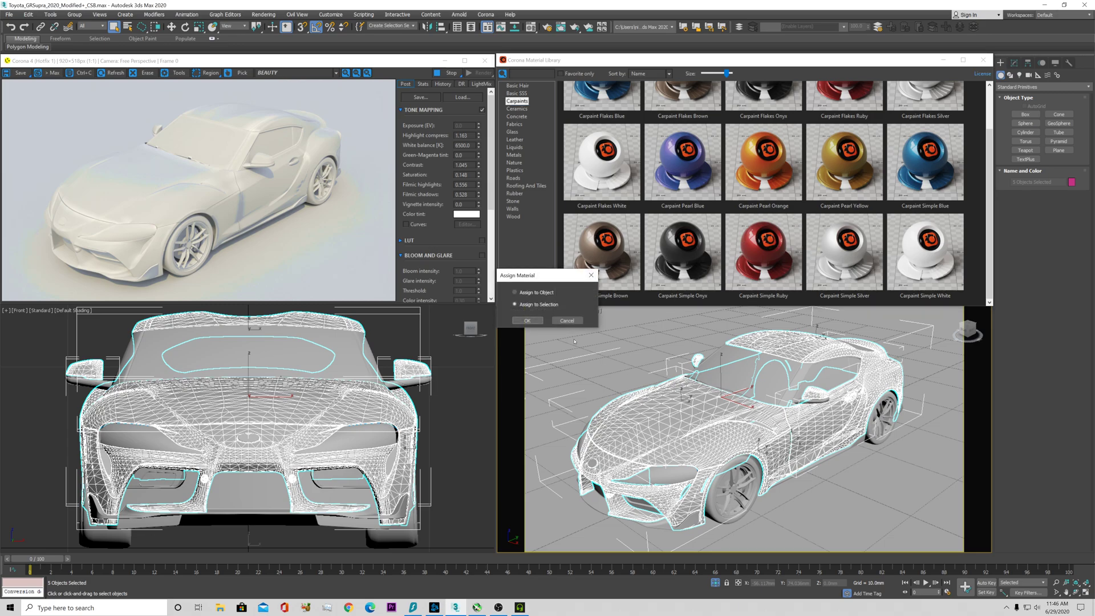
left_click(567, 320)
right_click(755, 244)
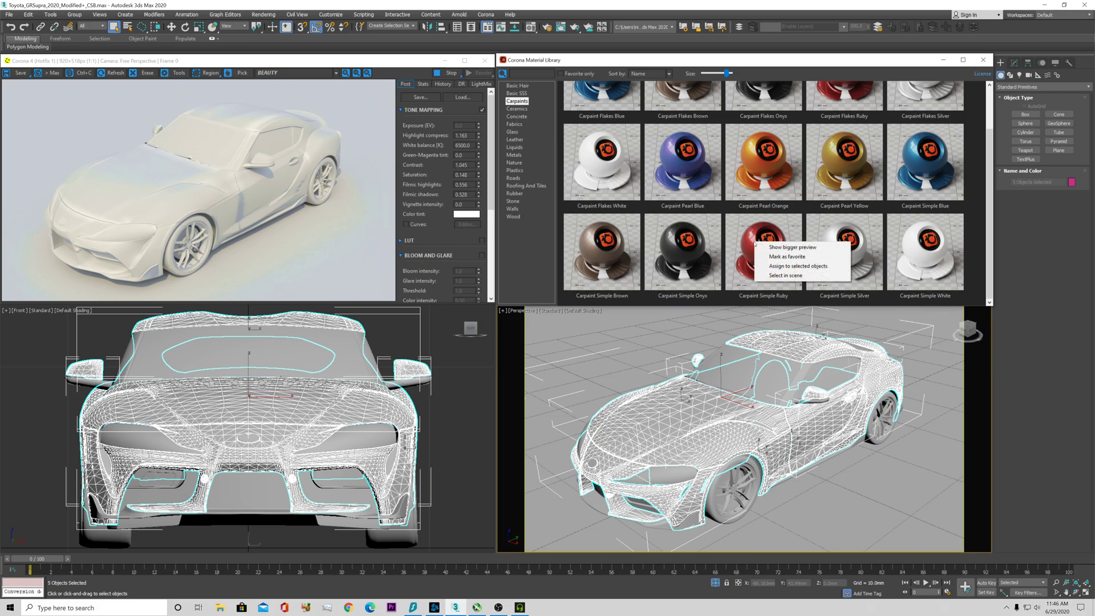
left_click(787, 266)
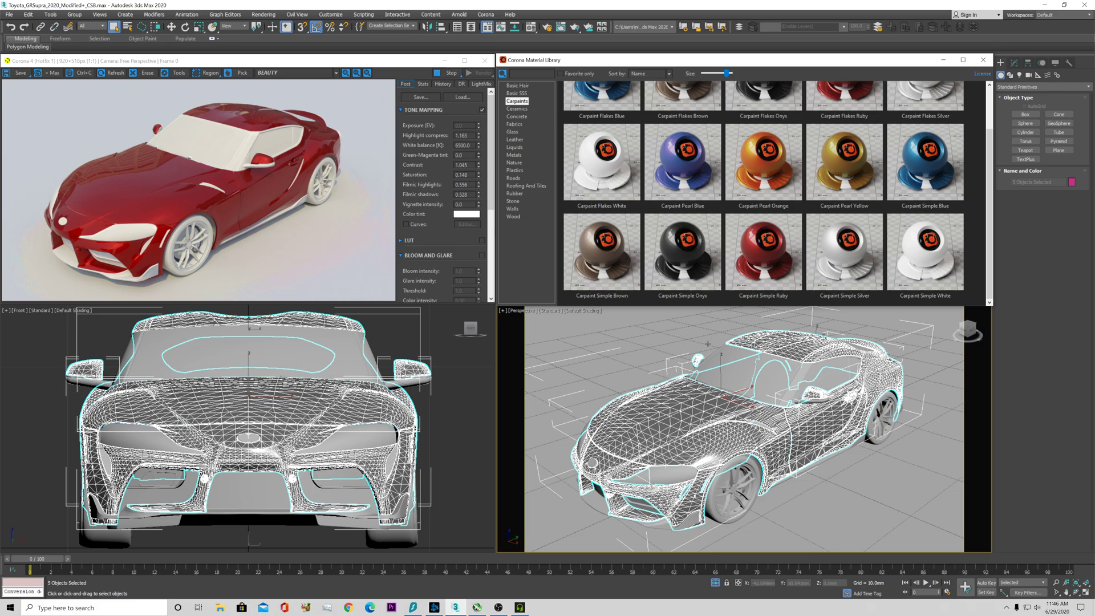
- Open the Material Editor beside the material library and load Carpaint Simple Ruby into the second sample slot
mouse_move(991, 205)
left_mouse_down()
mouse_move(991, 168)
mouse_move(990, 211)
left_mouse_up()
key("m")
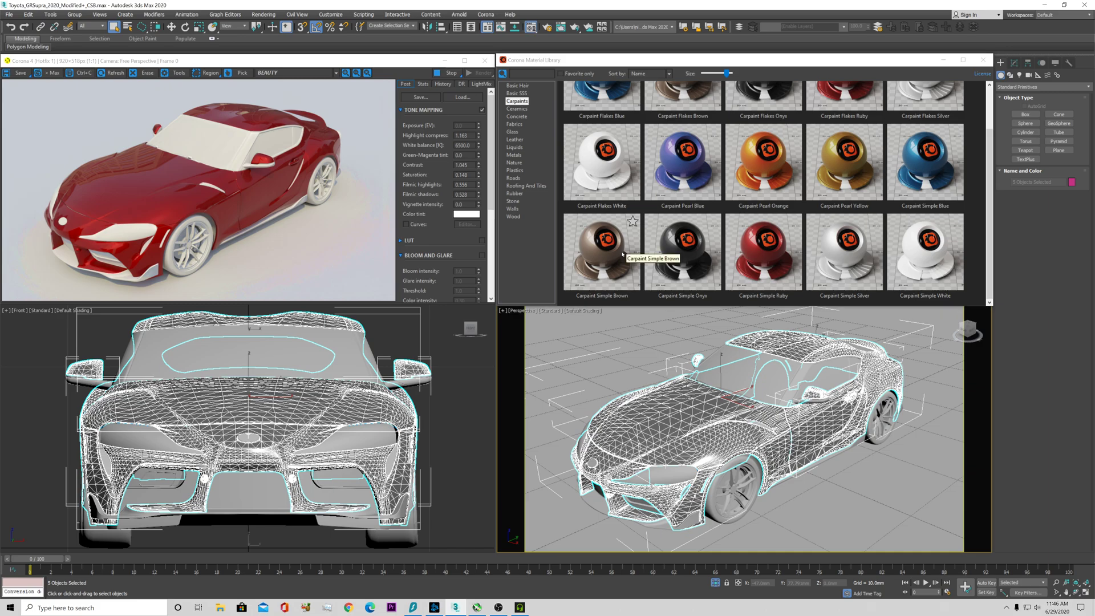
key("m")
left_click_drag(409, 64, 517, 148)
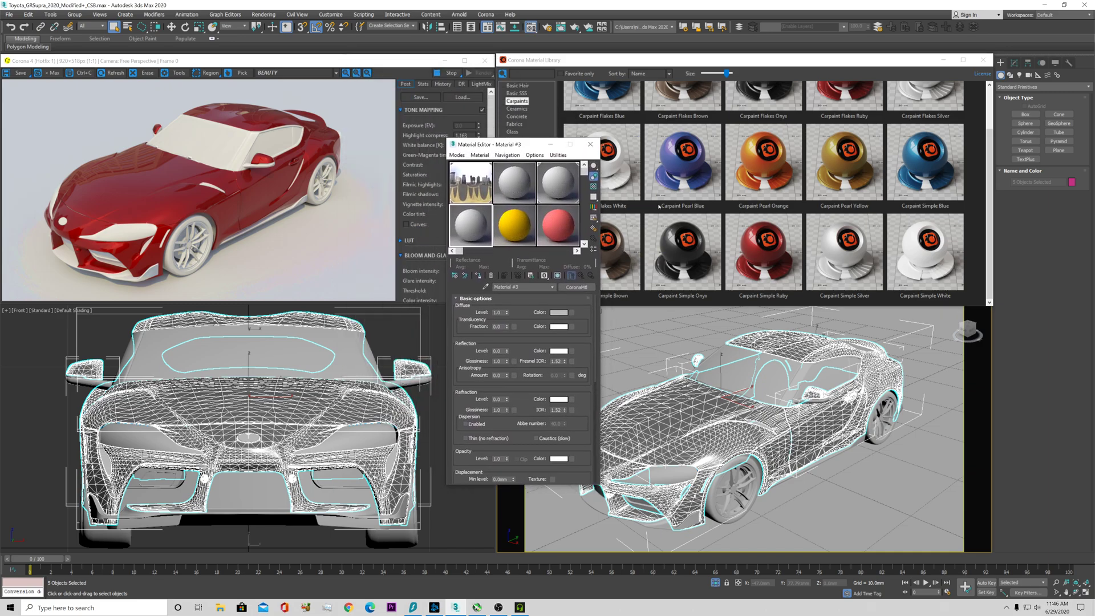
left_click(770, 247)
left_click_drag(483, 145, 378, 111)
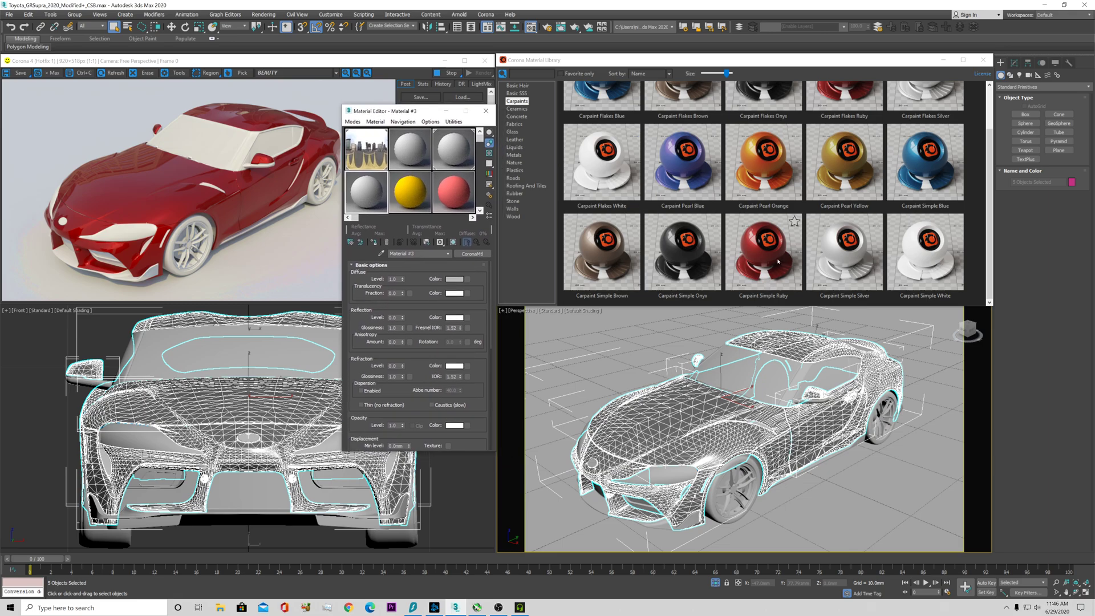
left_click(406, 153)
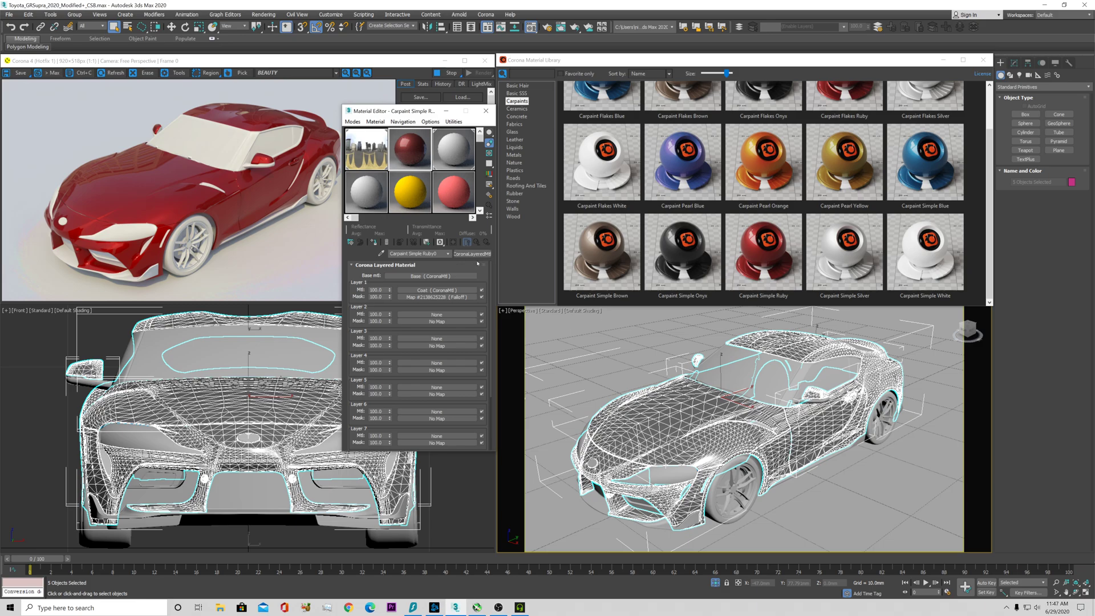
right_click(408, 146)
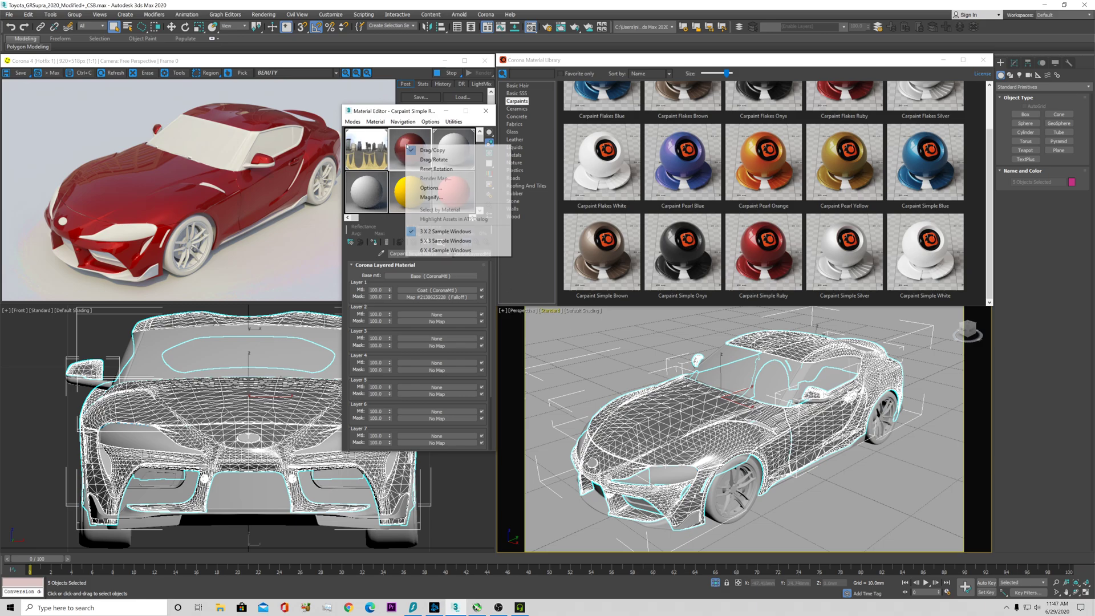
left_click(396, 143)
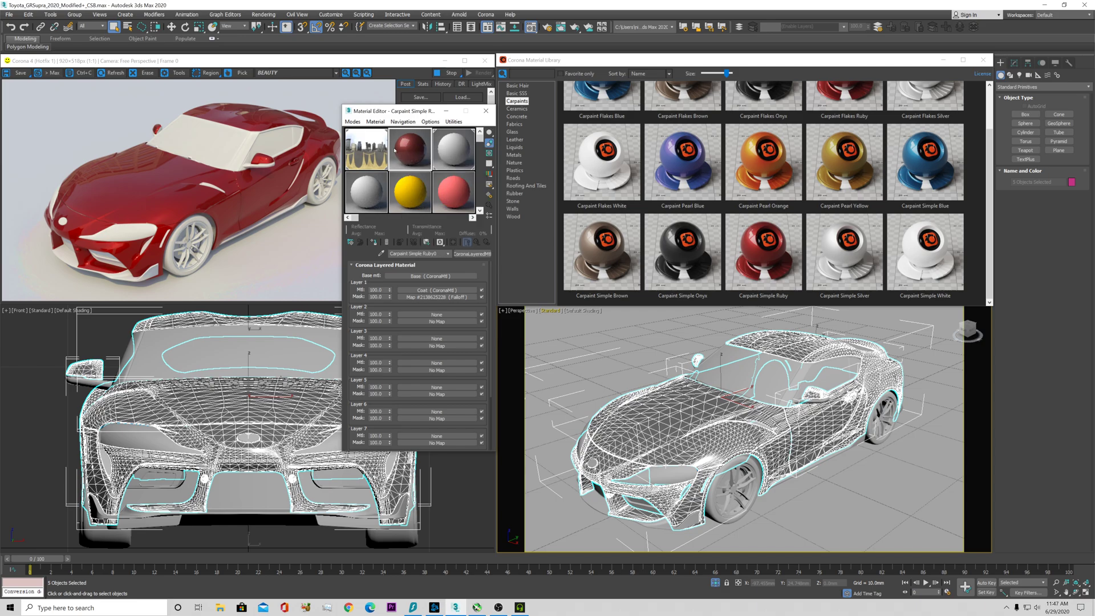
- Assign the ruby carpaint to the selected parts and switch its Layer 1 coat off and on to compare the render
left_click(374, 242)
left_click(482, 290)
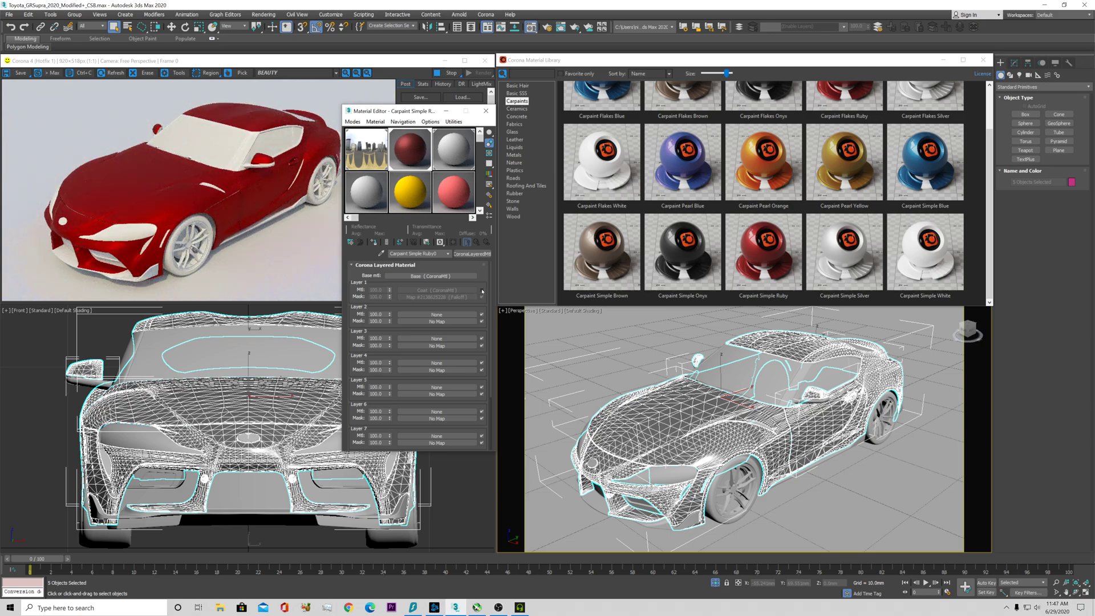
left_click(482, 290)
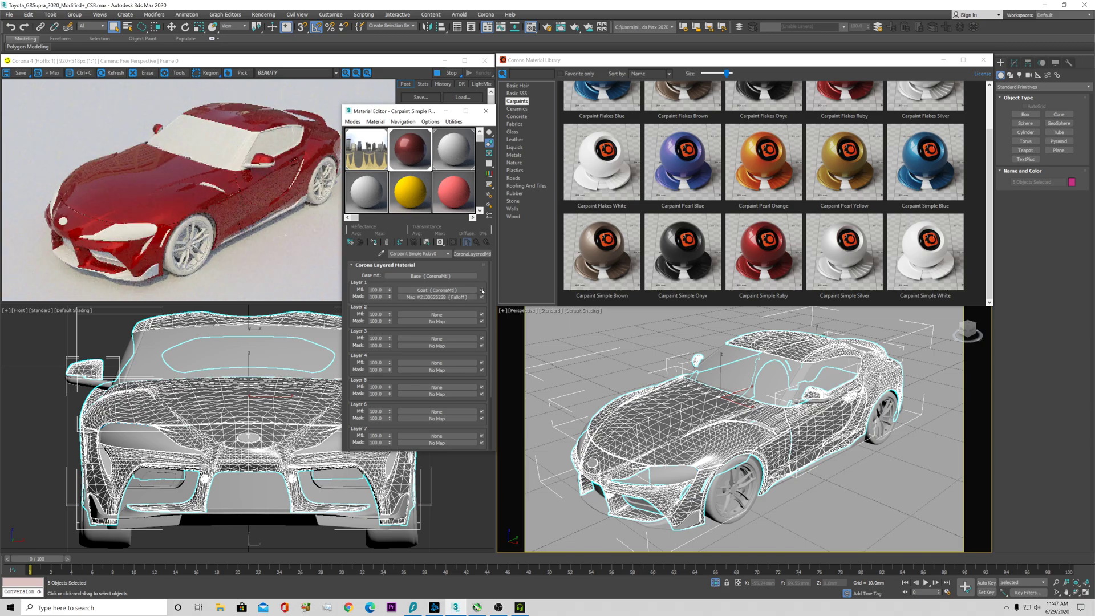
- Change the solid color of the carpaint base material's diffuse map to green, about sRGB 80, 141, 34
left_click(434, 277)
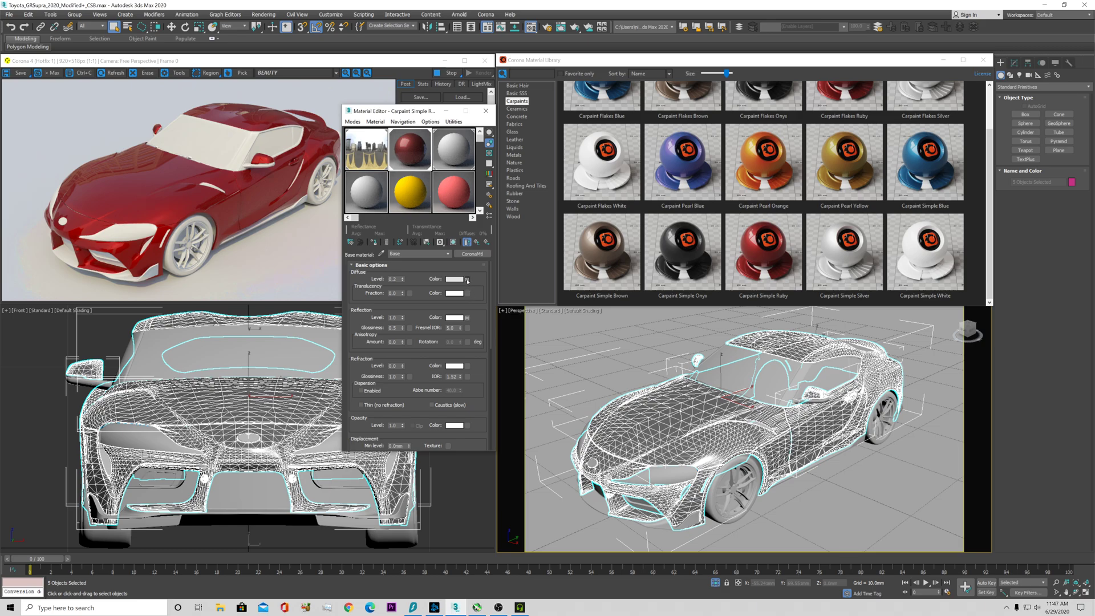
left_click(467, 279)
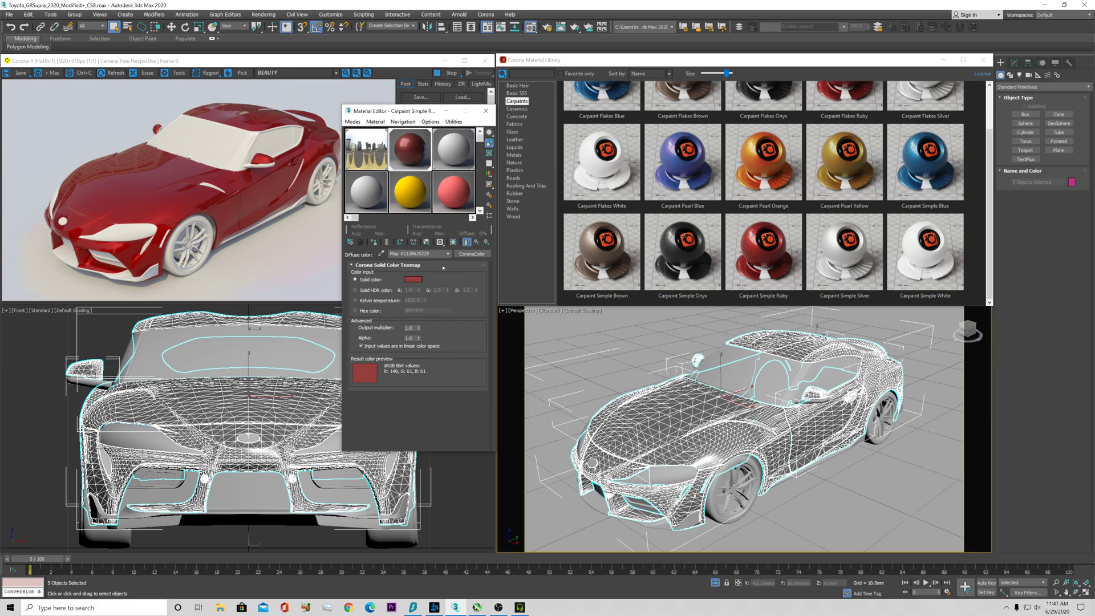
left_click(412, 280)
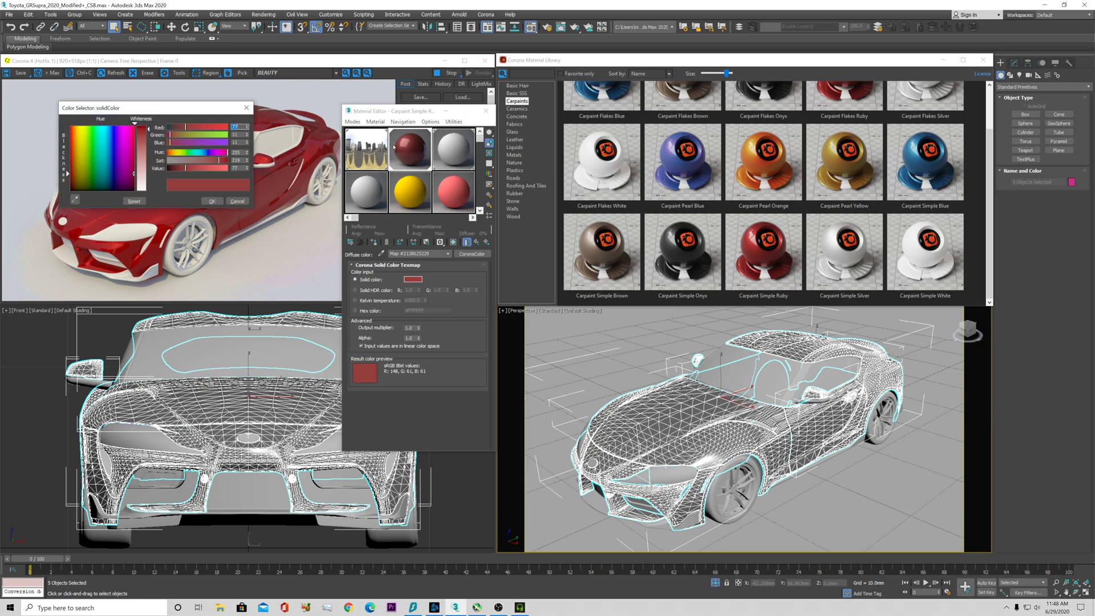
left_click_drag(217, 137, 183, 169)
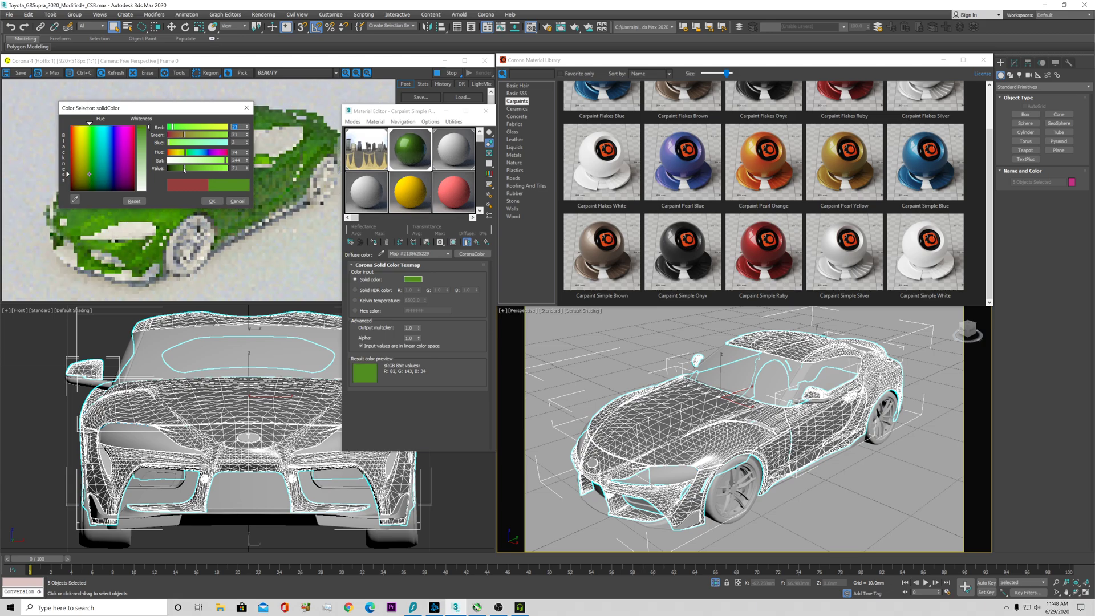
left_click_drag(203, 109, 598, 102)
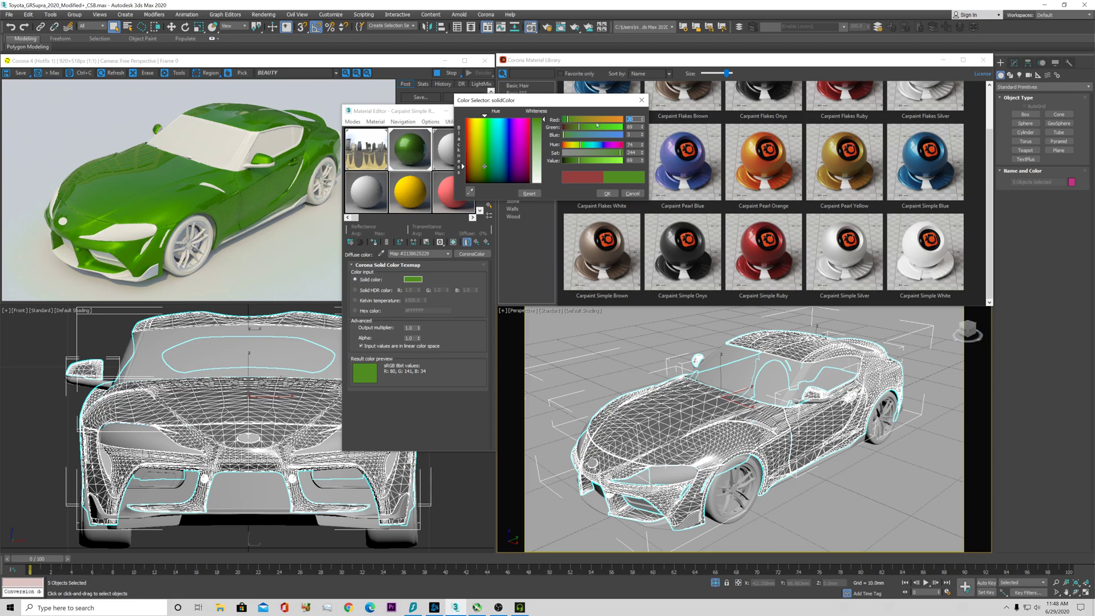
left_click(608, 194)
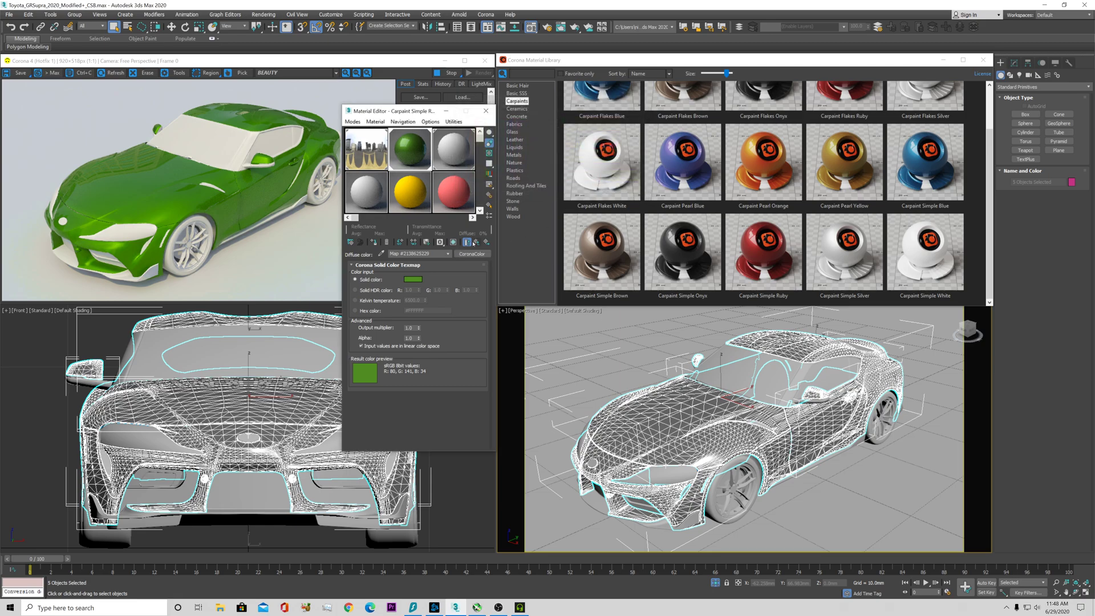
- Open the base material's reflection color falloff map and inspect the solid color map in its first slot
left_click(467, 244)
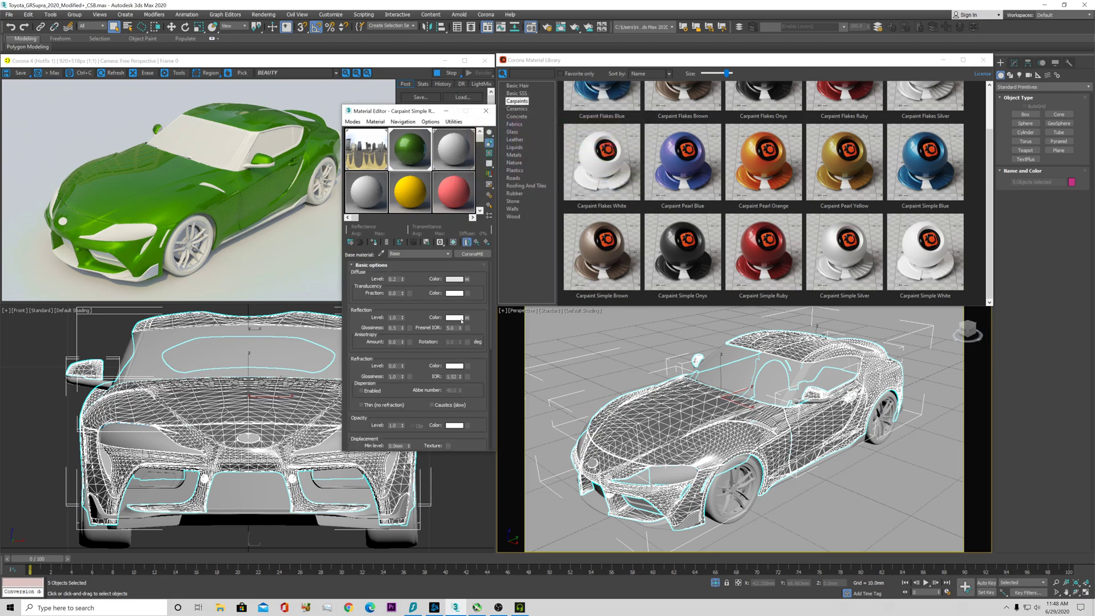
left_click(468, 317)
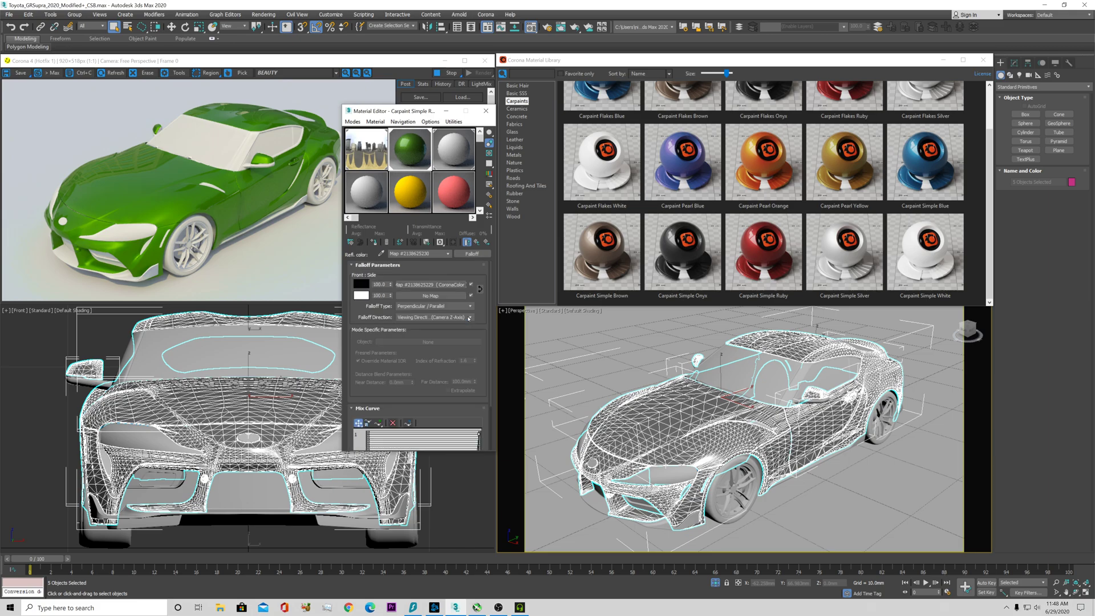
left_click(454, 284)
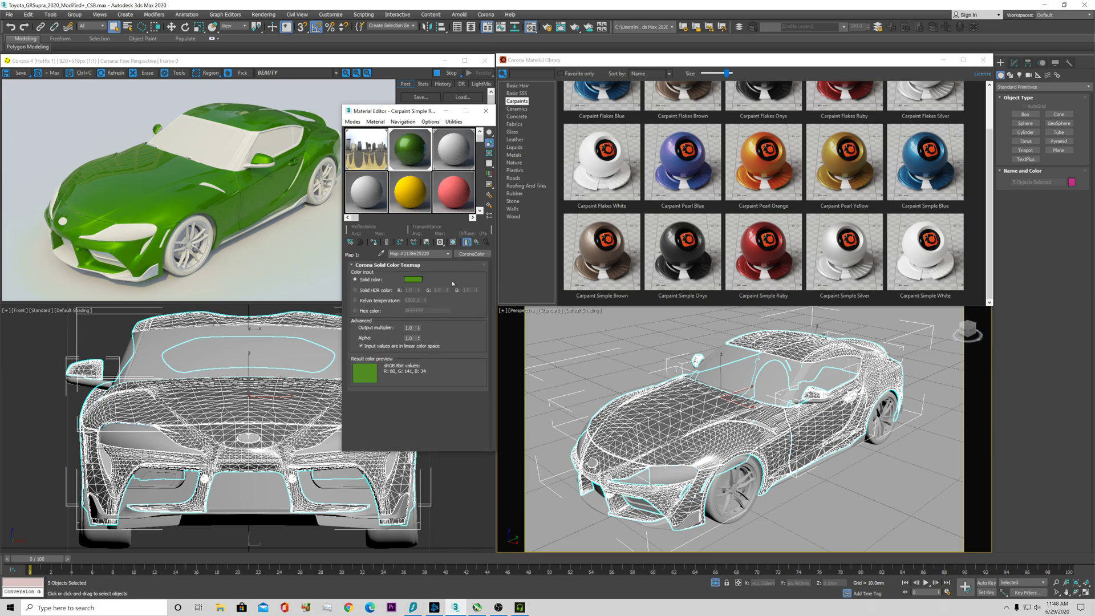
- Return to the base material from its falloff sub-map and review the reflection color falloff map once more
left_click(477, 242)
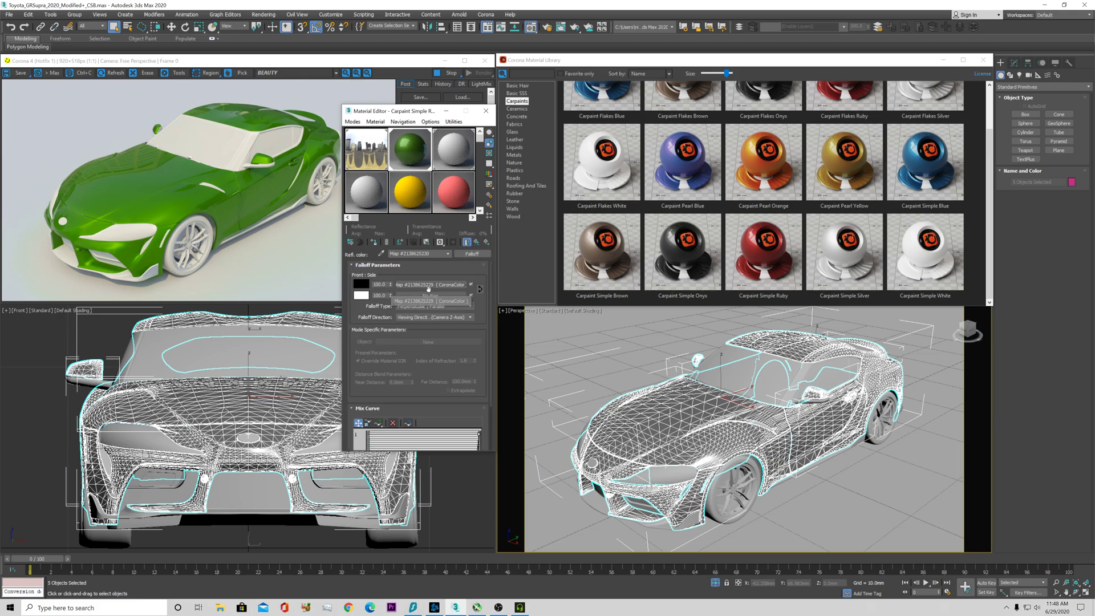
left_click(477, 242)
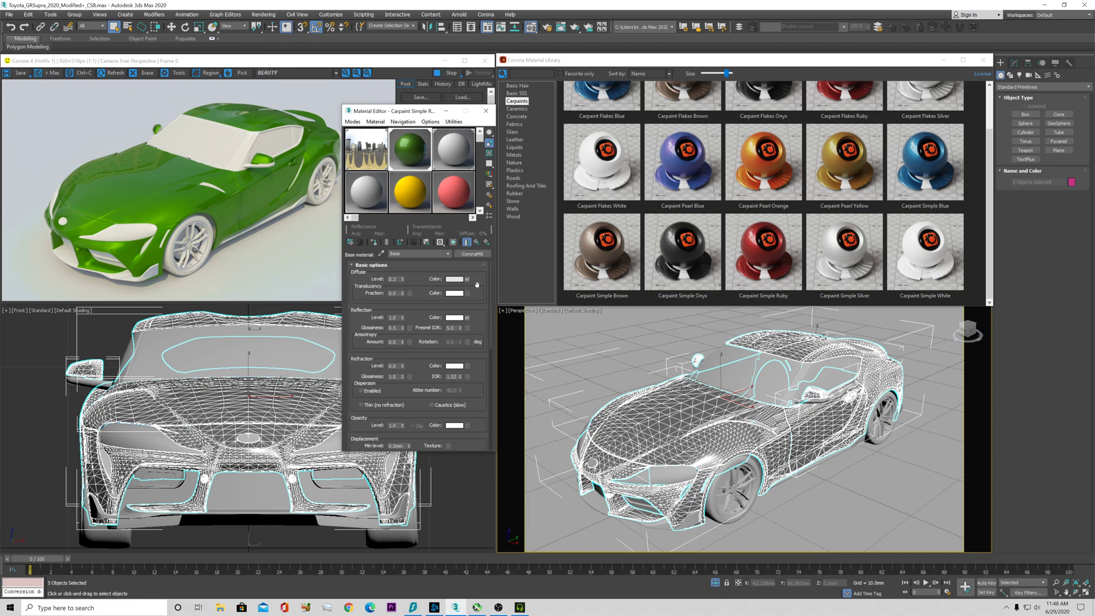
left_click(467, 317)
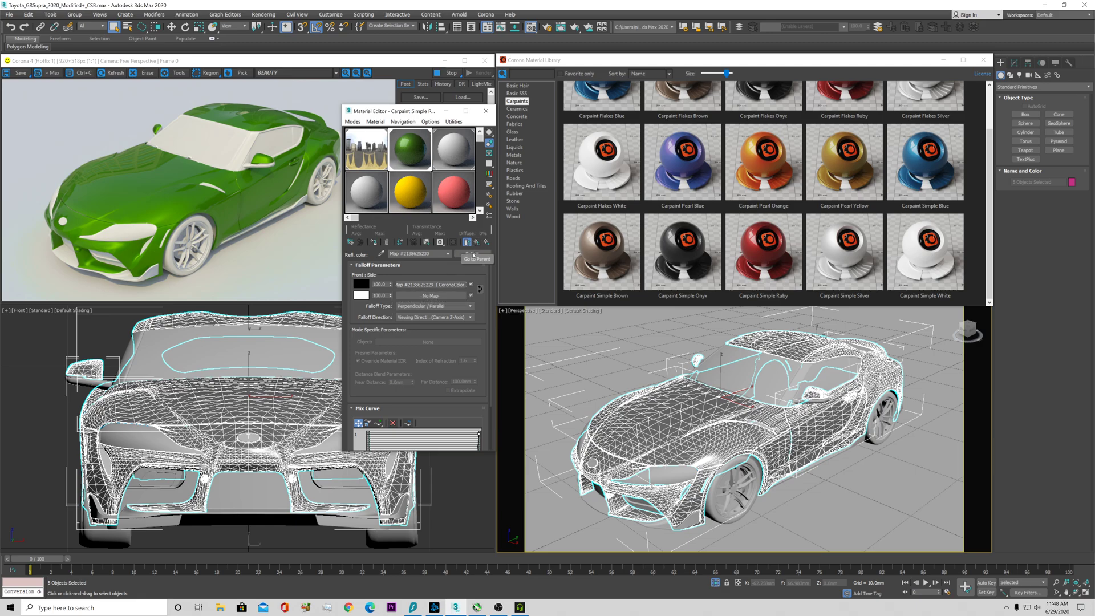
left_click(478, 243)
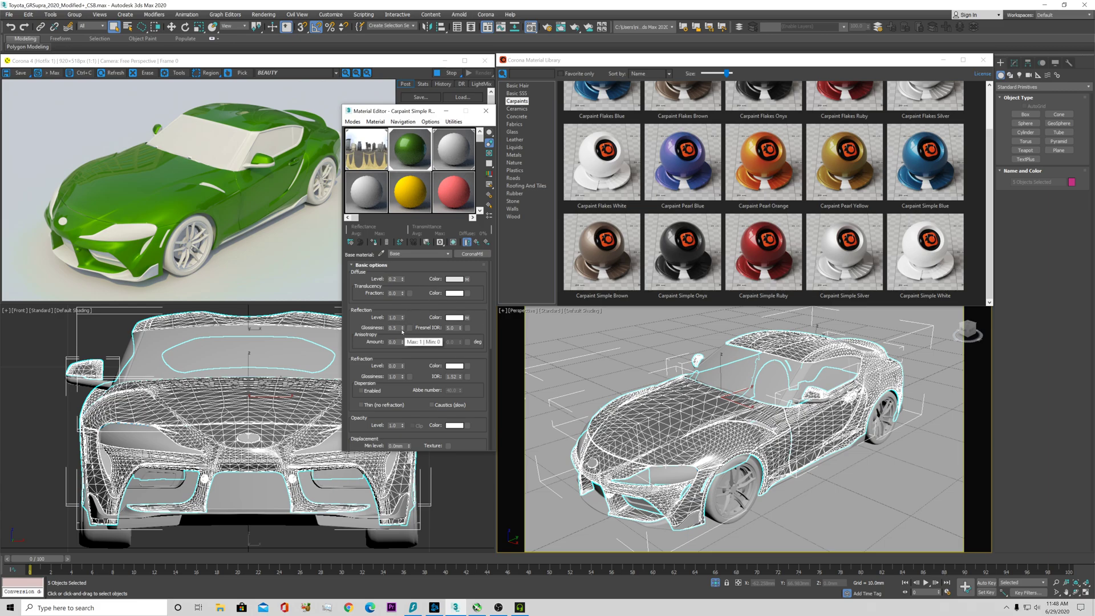
- Lower the base material's reflection glossiness to 0.0 to compare the render, and set it back to 0.5
mouse_move(402, 327)
left_mouse_down()
mouse_move(404, 274)
mouse_move(399, 552)
left_mouse_up()
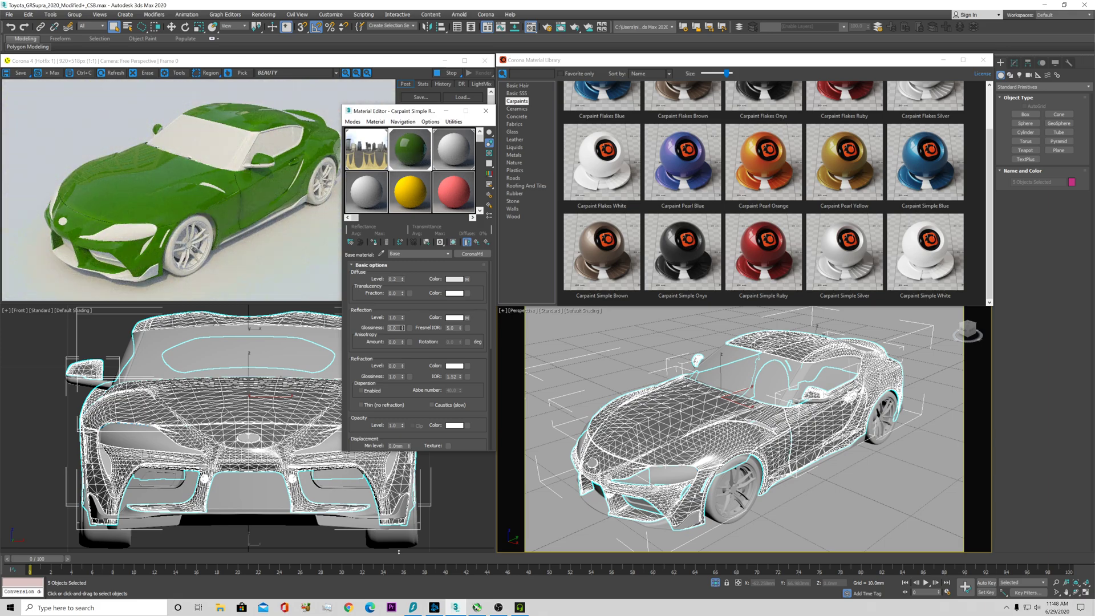
left_click_drag(401, 386, 400, 323)
double_click(395, 327)
type("0.5")
key("Return")
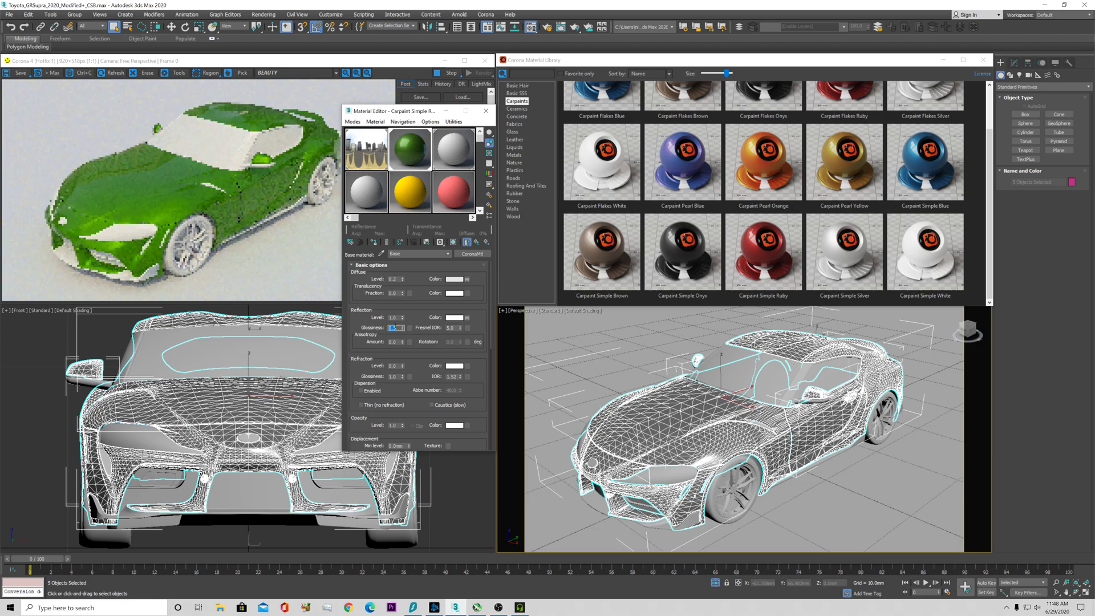
- Open the Layer 1 coat material and try a lower reflection level to compare its effect in the render
left_click(477, 242)
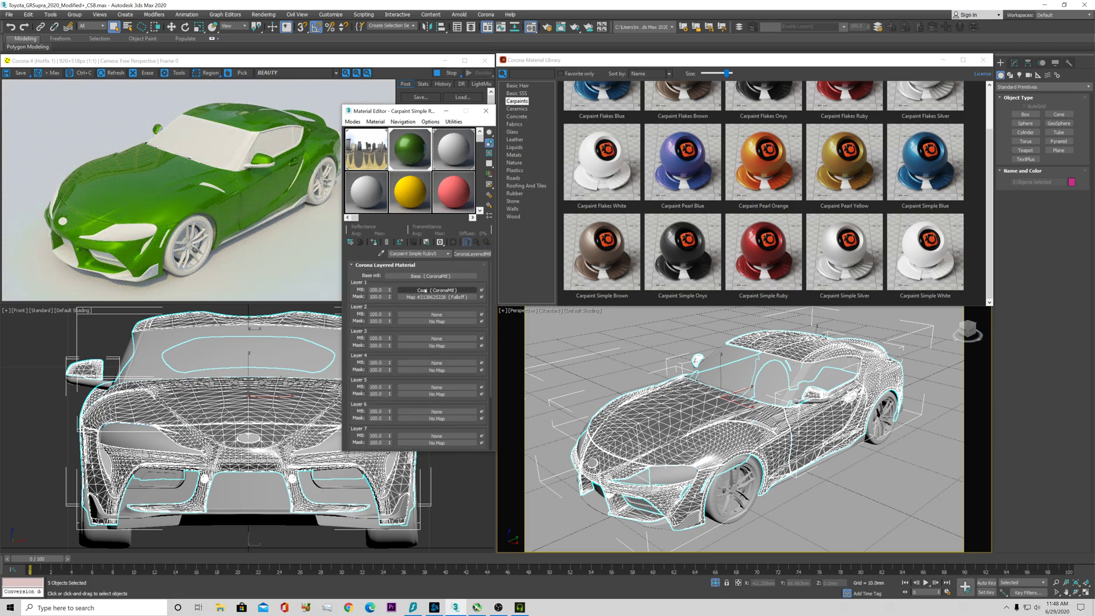
left_click(425, 291)
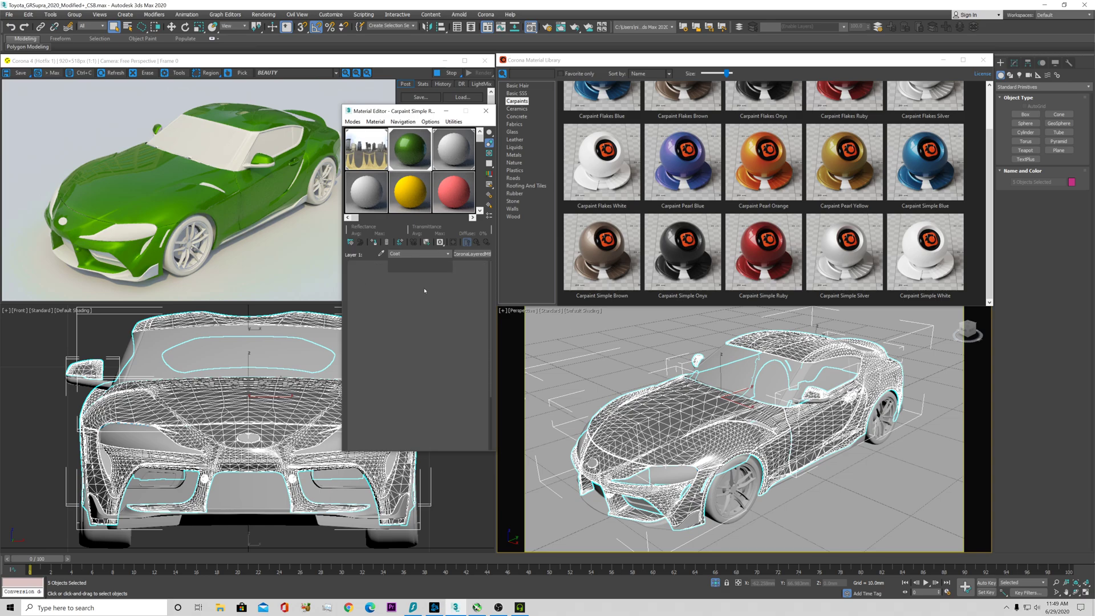
left_click_drag(414, 292, 409, 404)
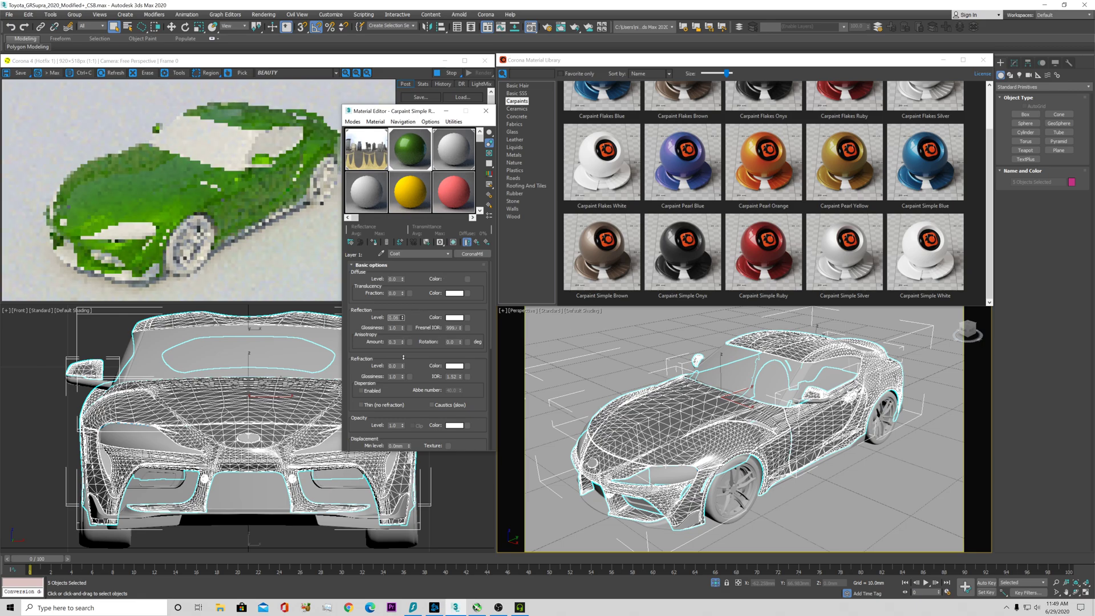
left_click_drag(403, 328, 403, 327)
left_click(477, 243)
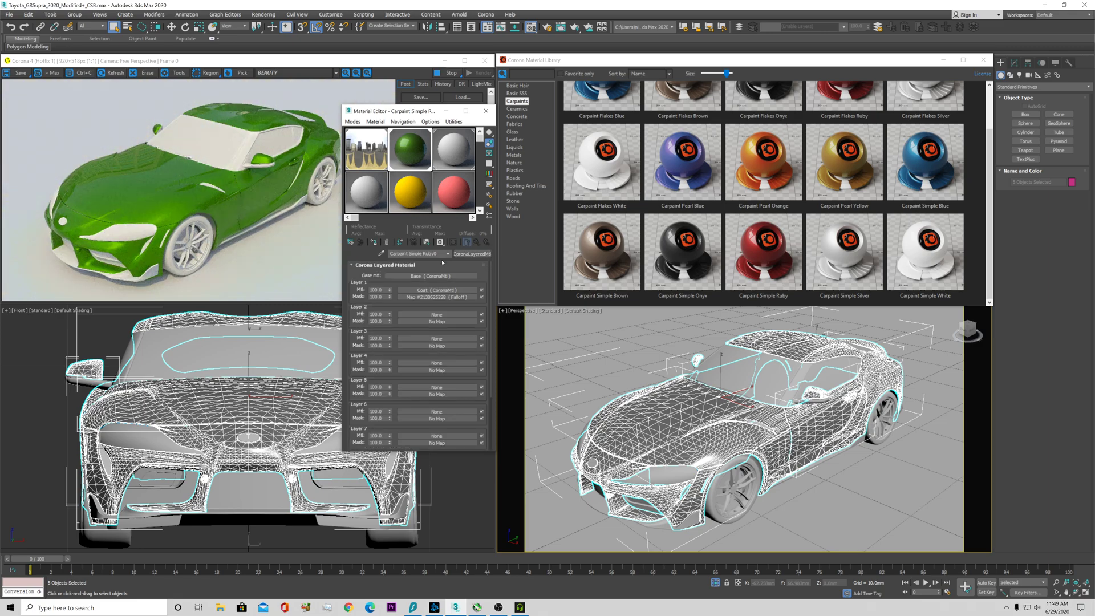
- Change the solid color of the base material's diffuse map to red, about sRGB 230, 59, 59
left_click(432, 276)
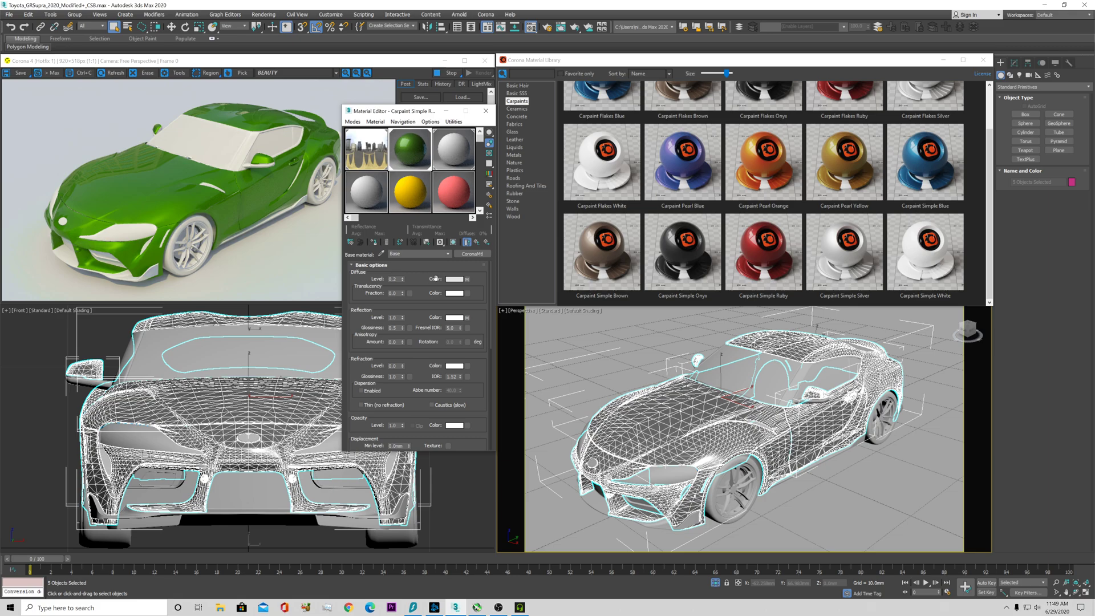
left_click(467, 279)
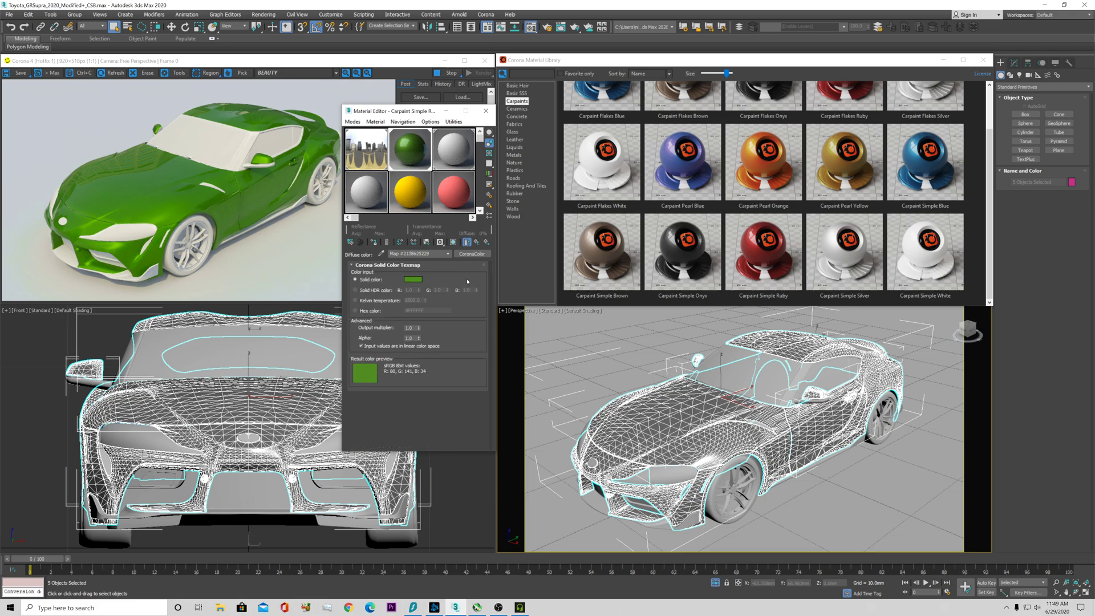
left_click(414, 280)
left_click_drag(520, 136, 530, 117)
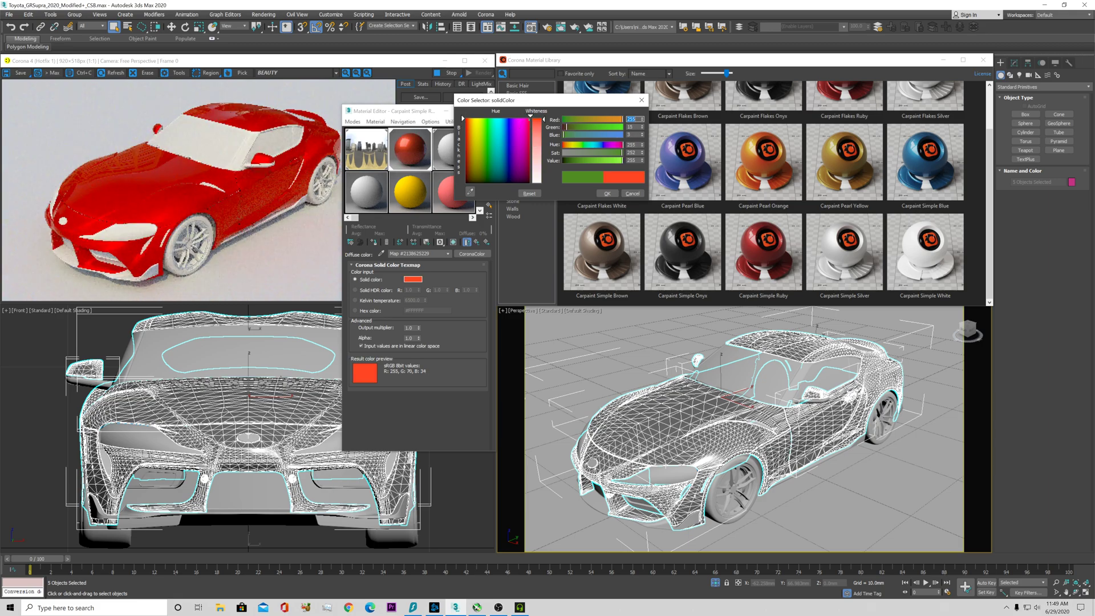
left_click(622, 160)
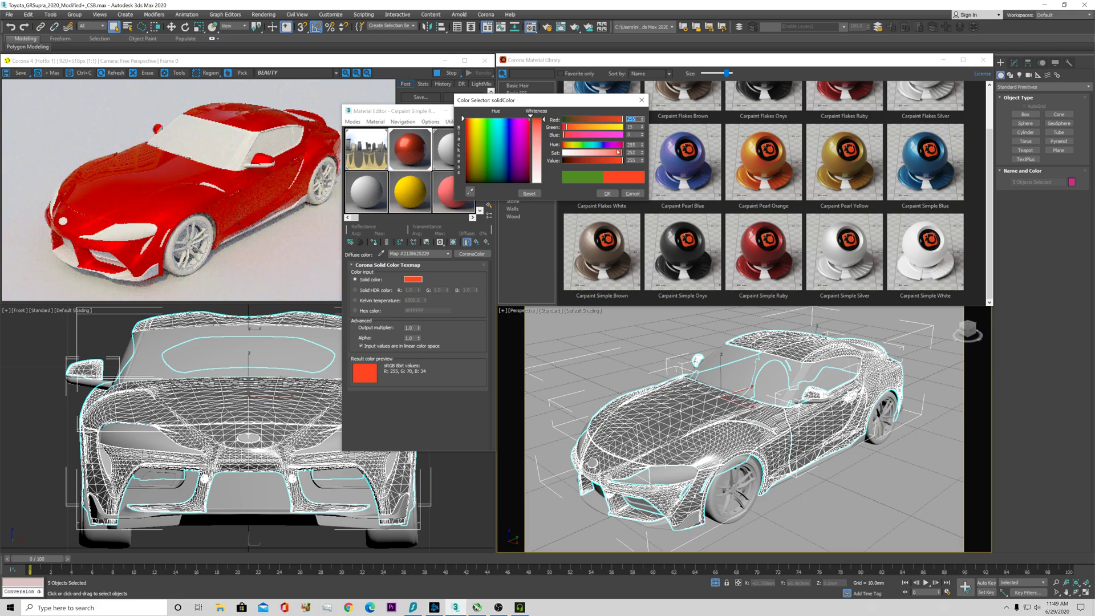
left_click_drag(567, 128, 561, 128)
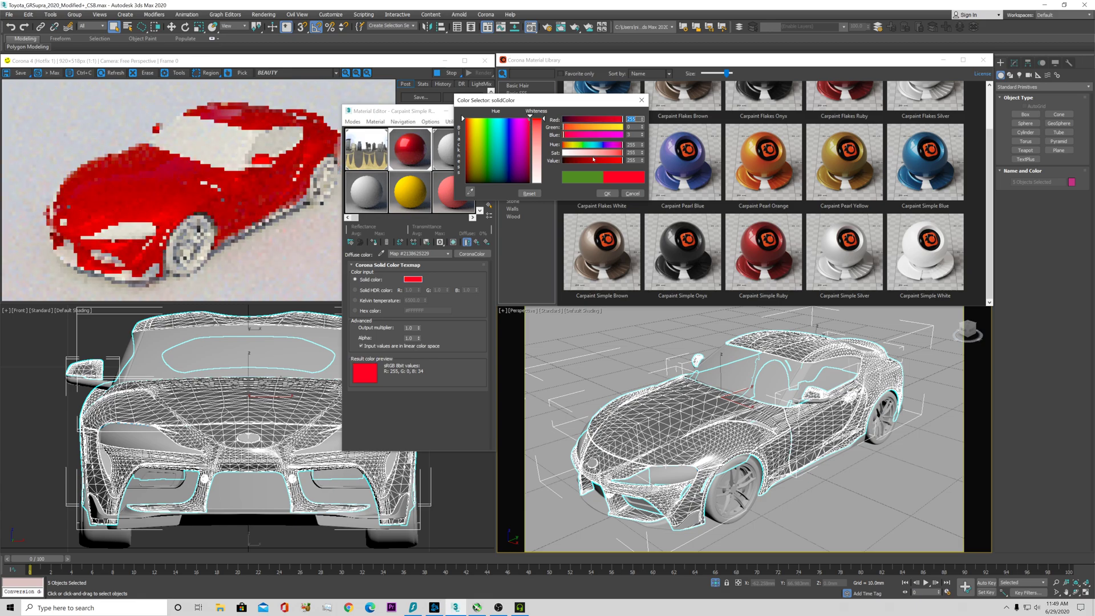
mouse_move(623, 161)
left_mouse_down()
mouse_move(610, 161)
mouse_move(619, 153)
left_mouse_up()
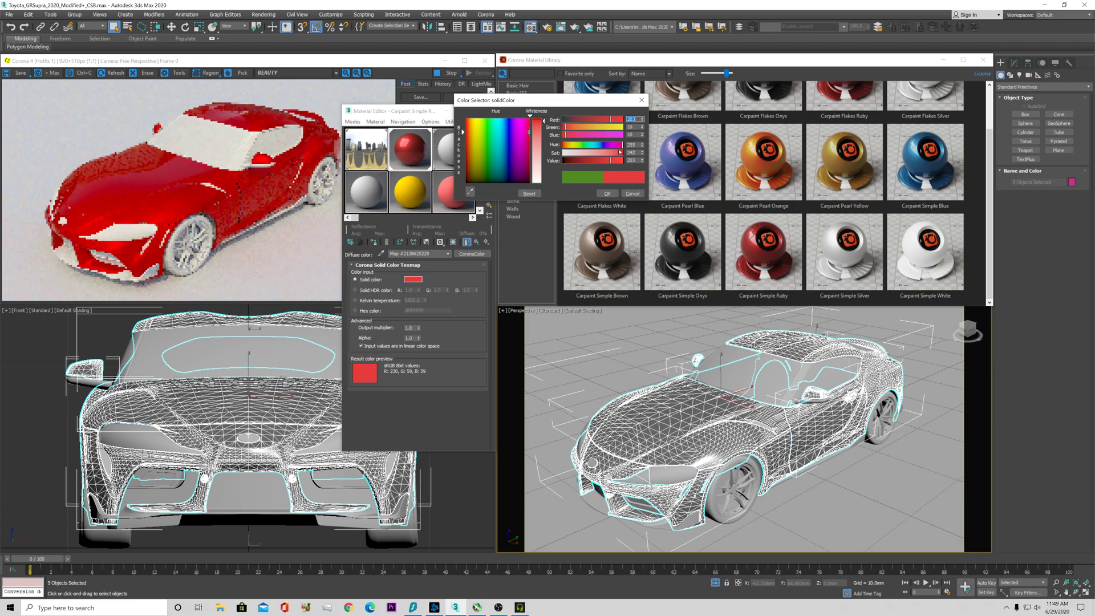
left_click(607, 193)
left_click(477, 242)
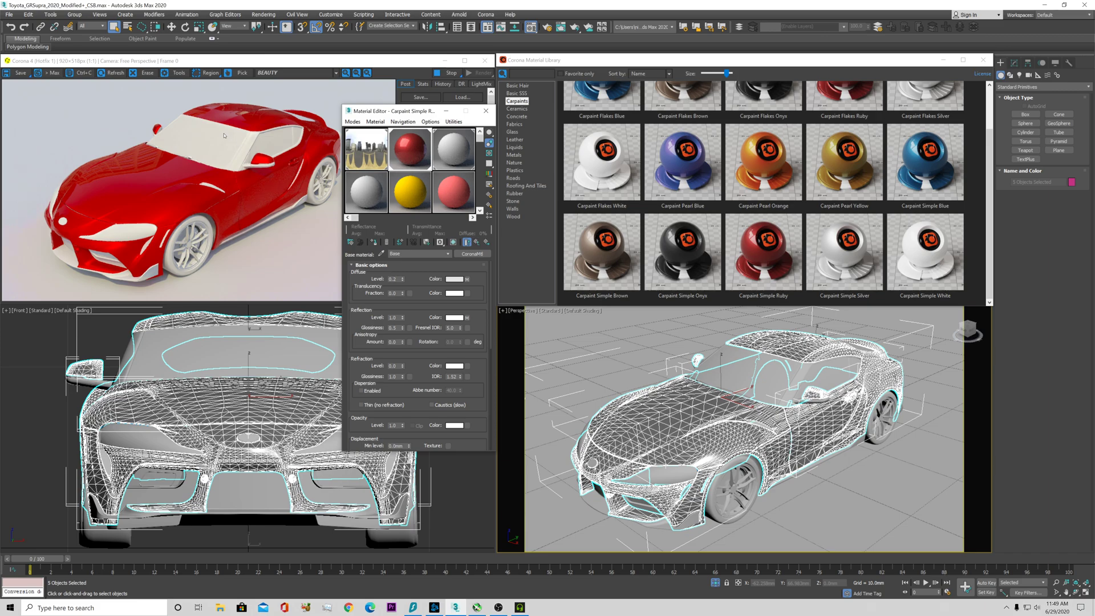
- Select the windshield, side window and rear window glass objects of the car together
left_click(734, 365)
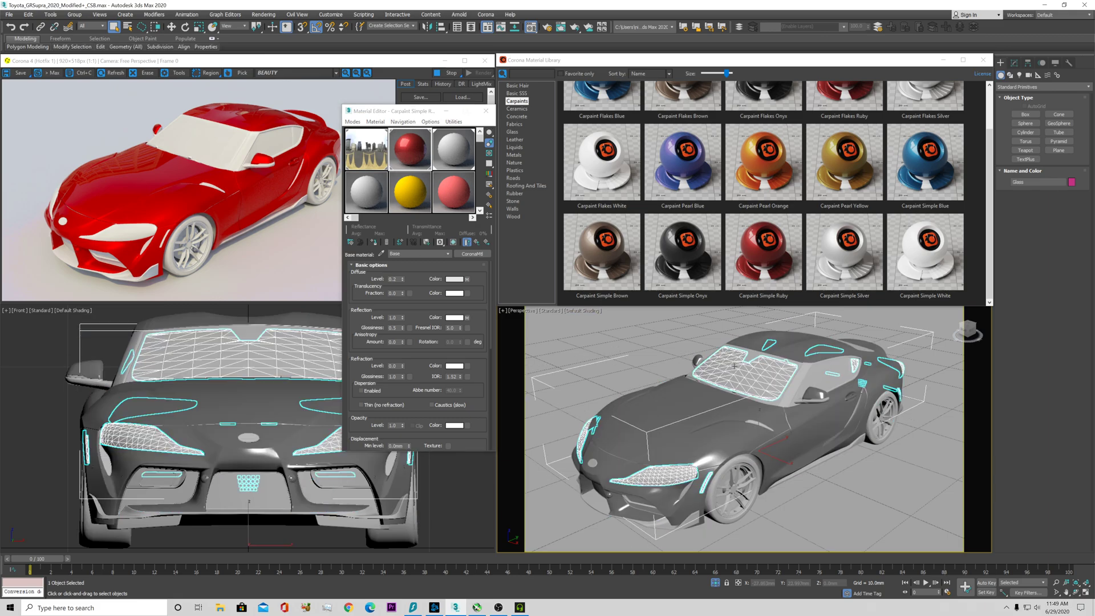
key("q")
left_click(820, 374, "ctrl")
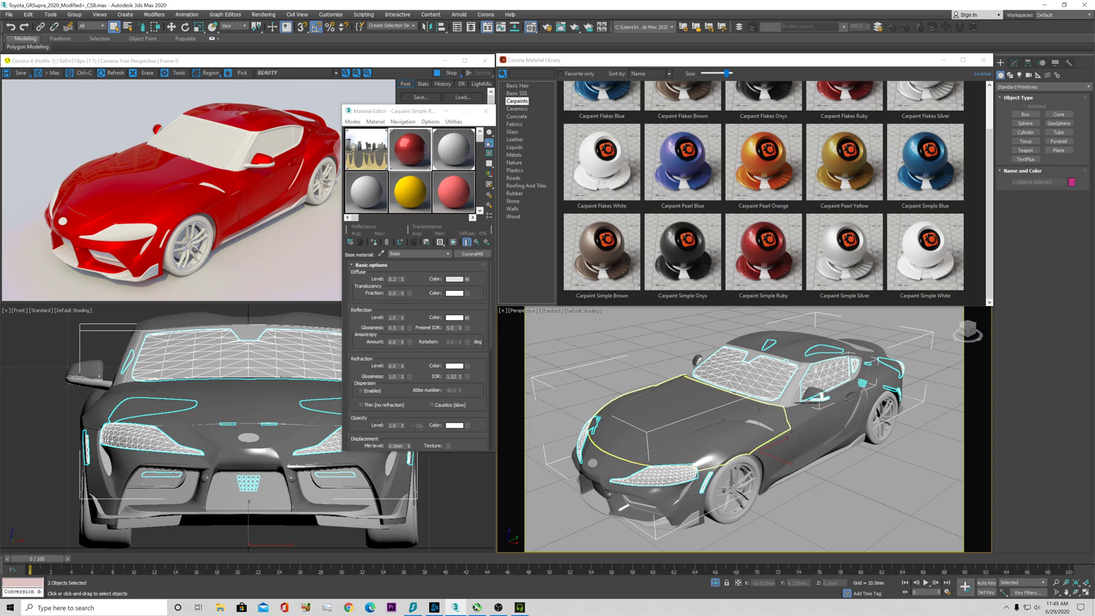
middle_click_drag(744, 420, 802, 368, "alt")
left_click(746, 401, "ctrl")
middle_click_drag(725, 384, 769, 388, "alt")
left_click(693, 406, "ctrl")
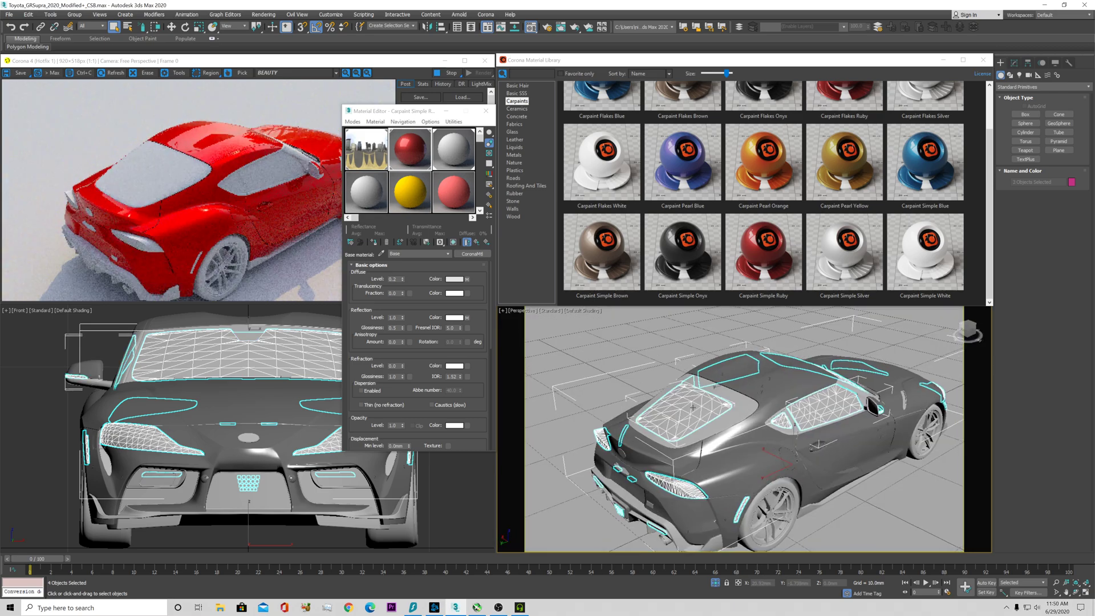
middle_click_drag(694, 406, 854, 388, "alt")
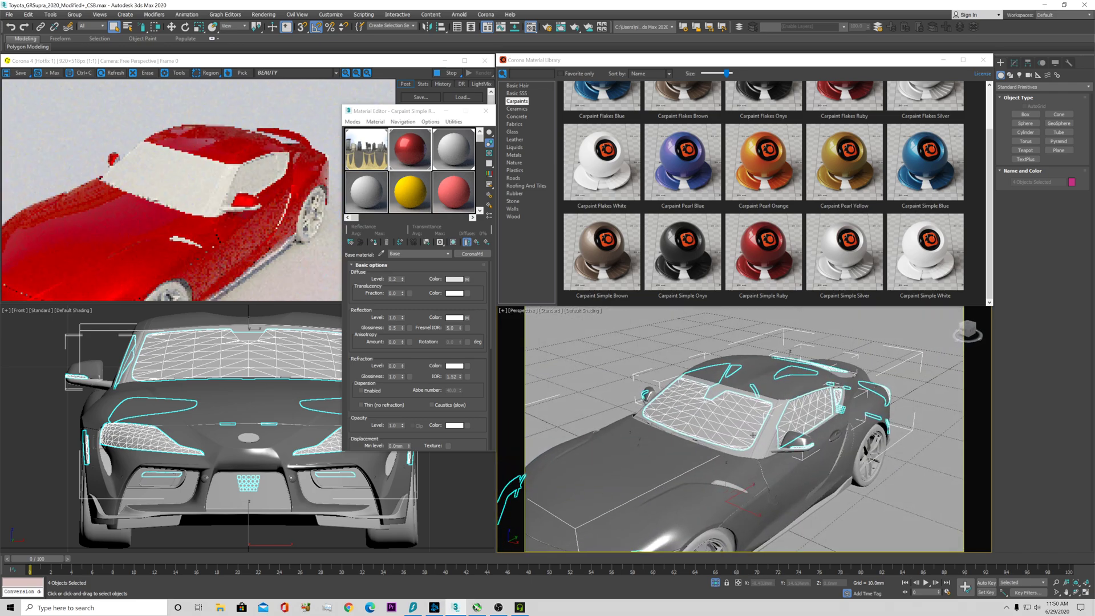
scroll(784, 376, "down", 6)
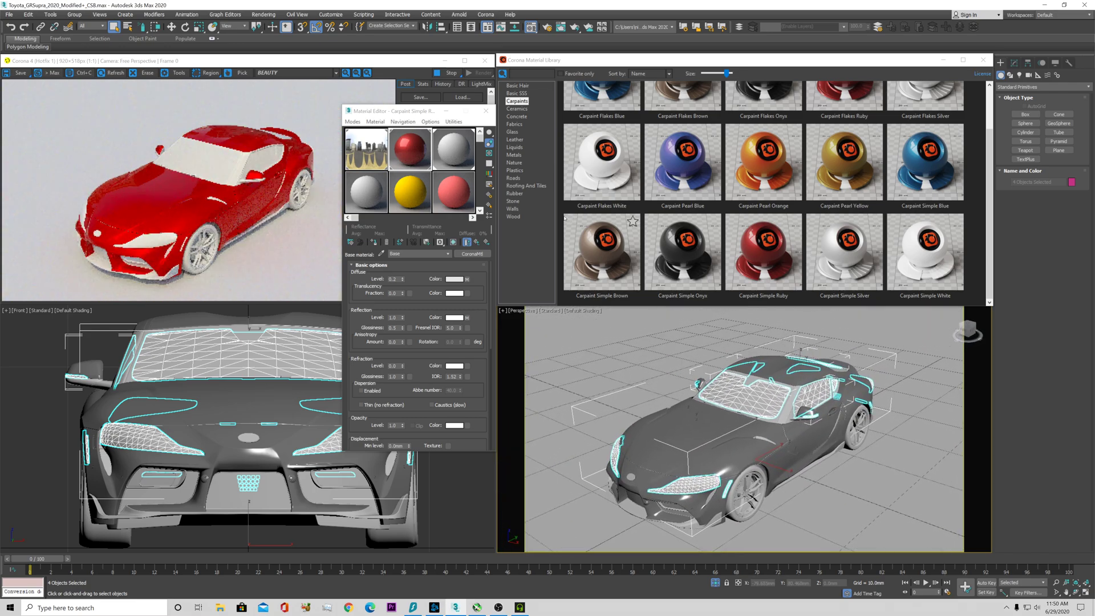
- Browse the Glass category of the material library for a material suited to the car windows
left_click(513, 132)
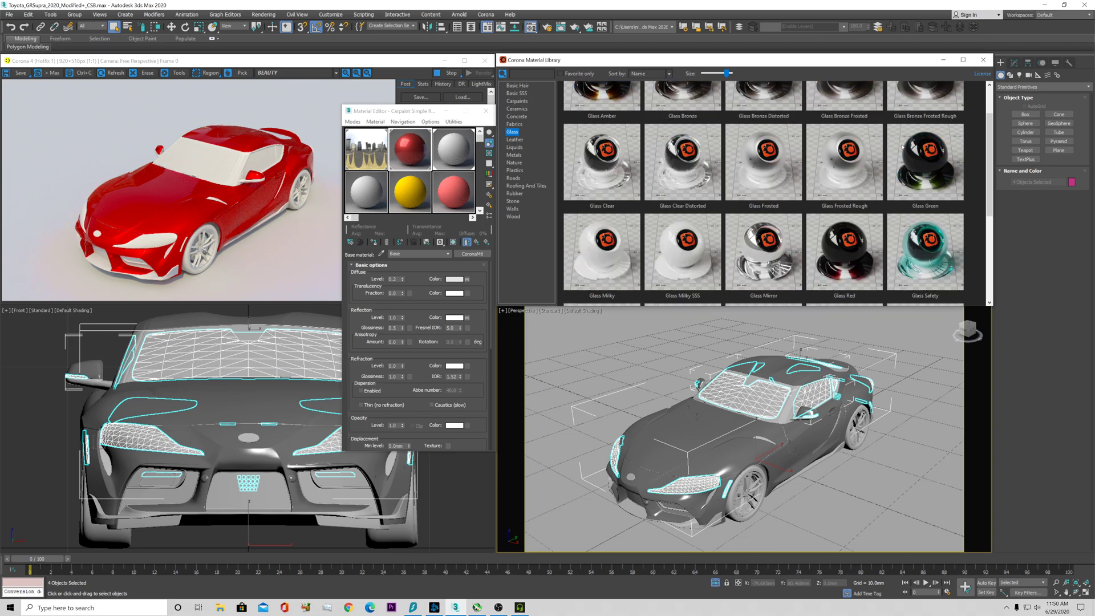
scroll(989, 117, "up", 2)
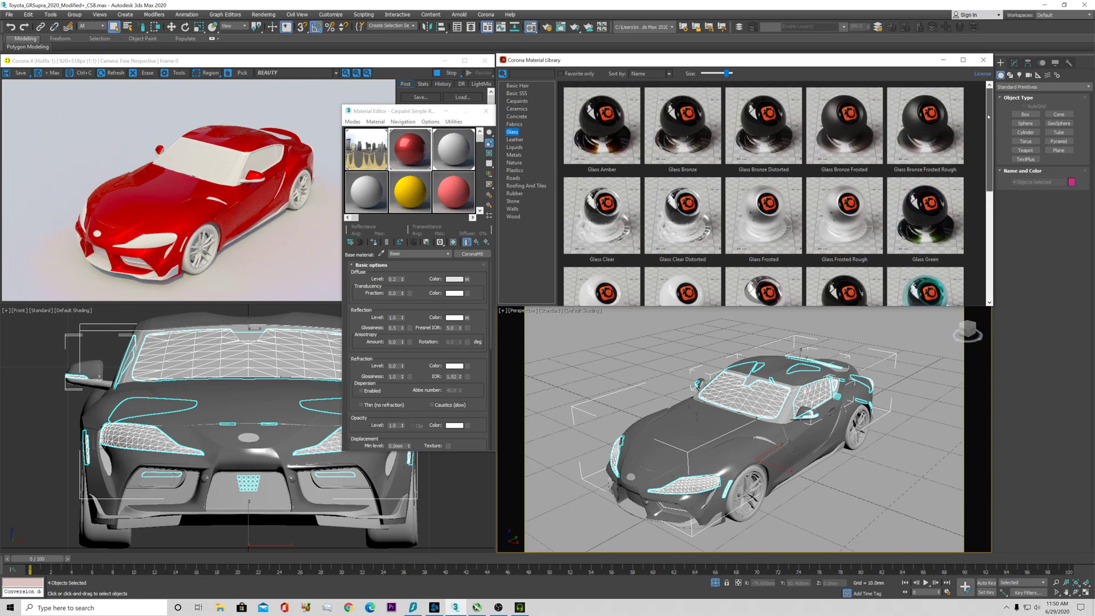
scroll(988, 117, "down", 2)
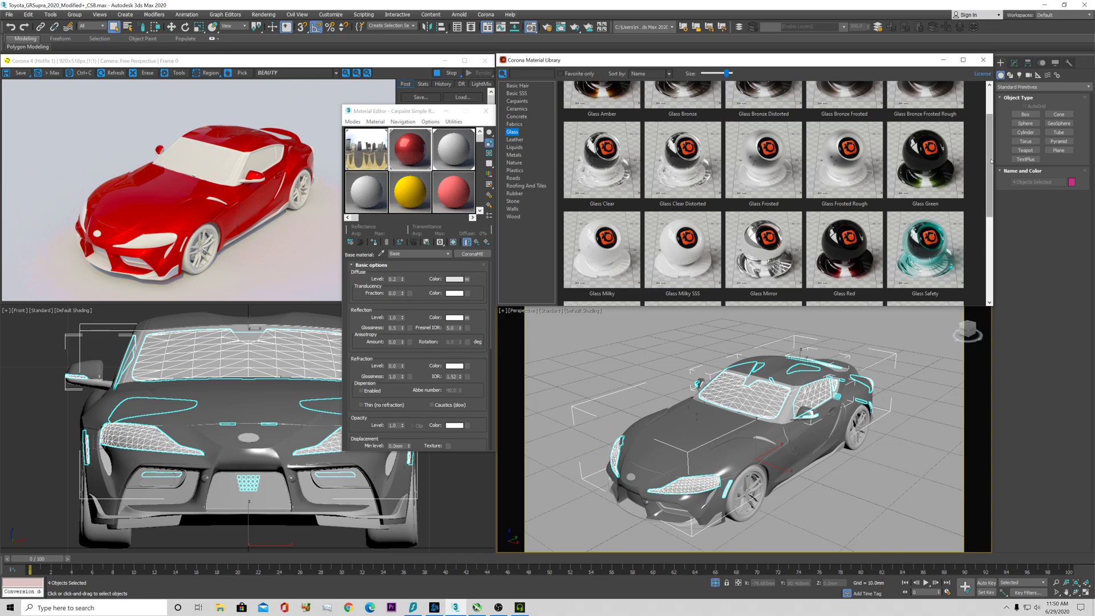
scroll(994, 205, "down", 3)
scroll(994, 205, "down", 2)
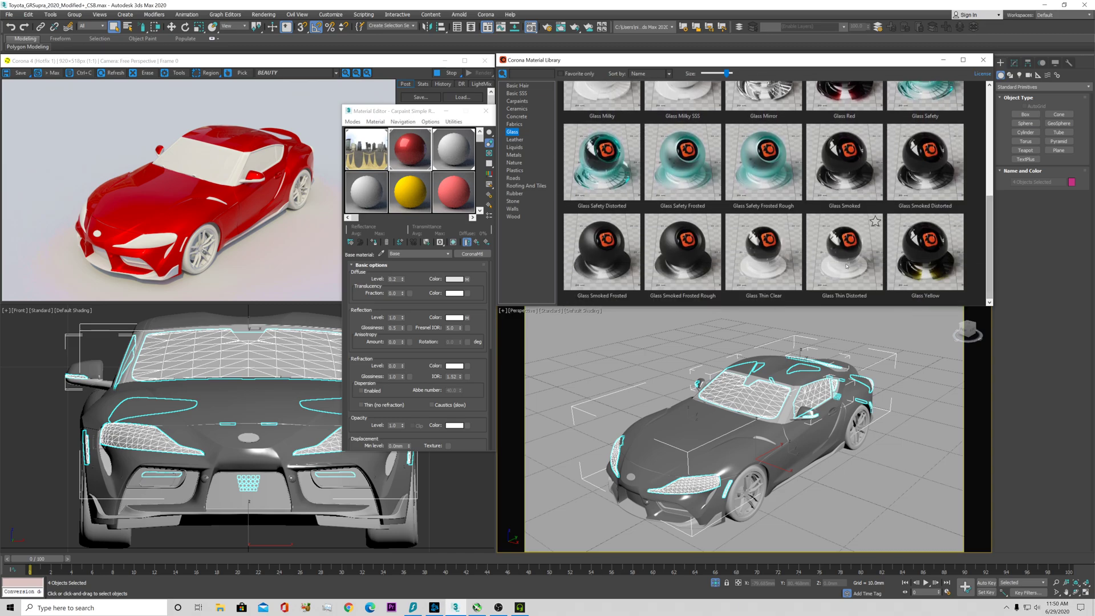
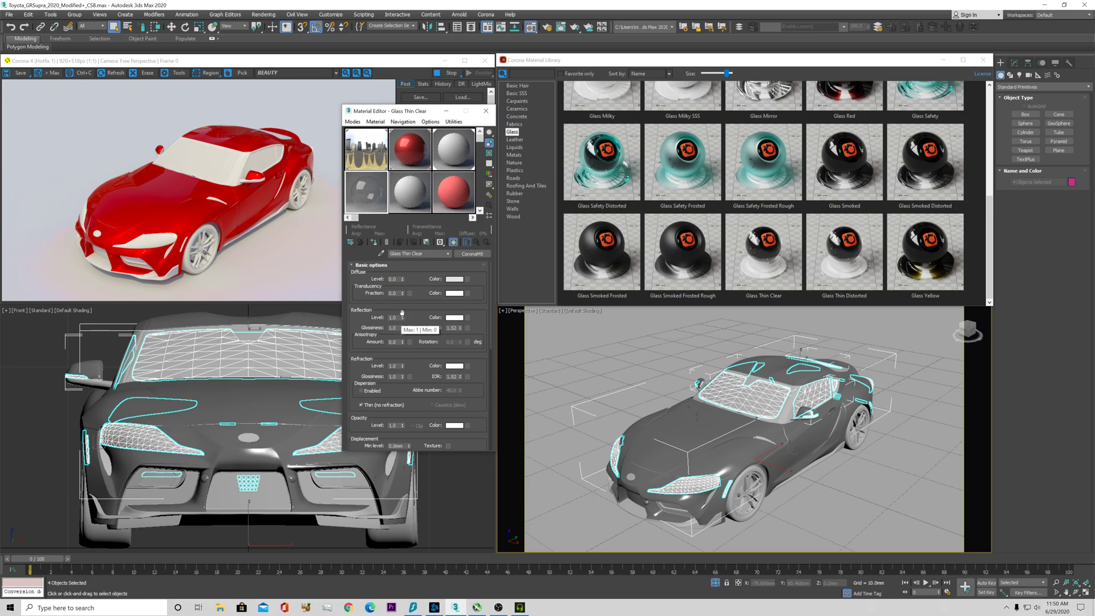
- Assign the Glass Thin Clear material to the selected window and headlight glass objects
left_click(409, 195)
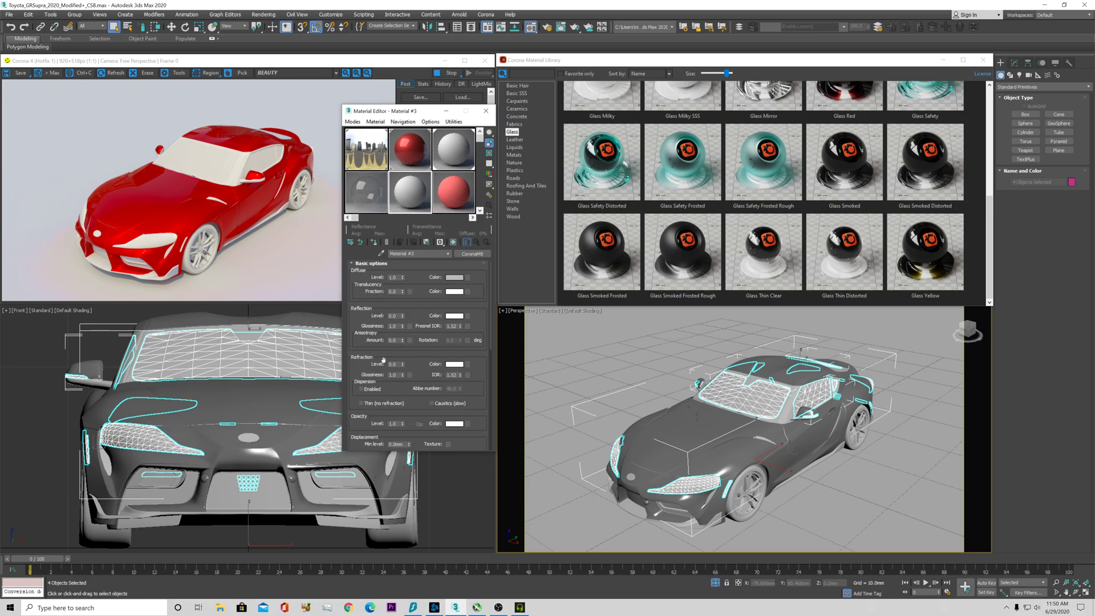
left_click(371, 209)
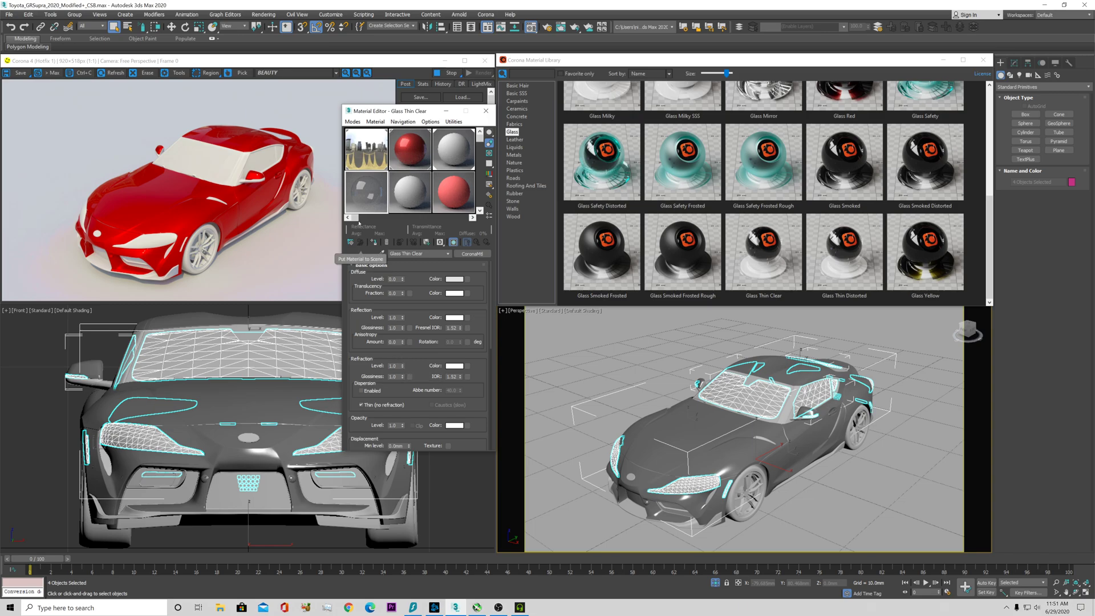
right_click(362, 188)
left_click(360, 251)
left_click(374, 244)
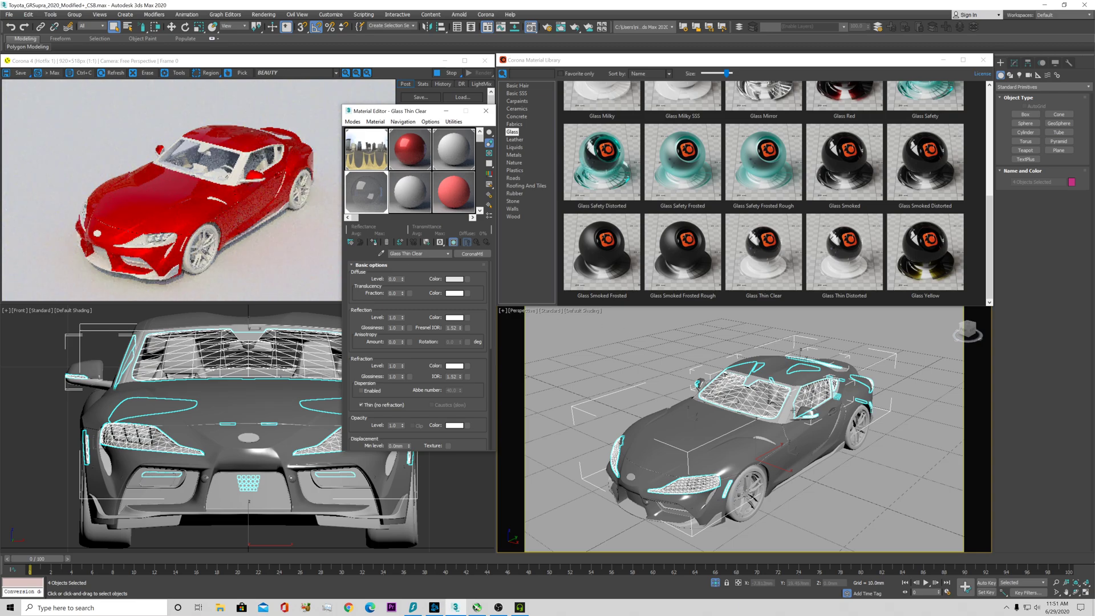
scroll(759, 434, "up", 4)
middle_click_drag(758, 433, 767, 408, "alt")
mouse_move(707, 391)
middle_mouse_down("alt")
mouse_move(763, 410)
mouse_move(690, 399)
middle_mouse_up("alt")
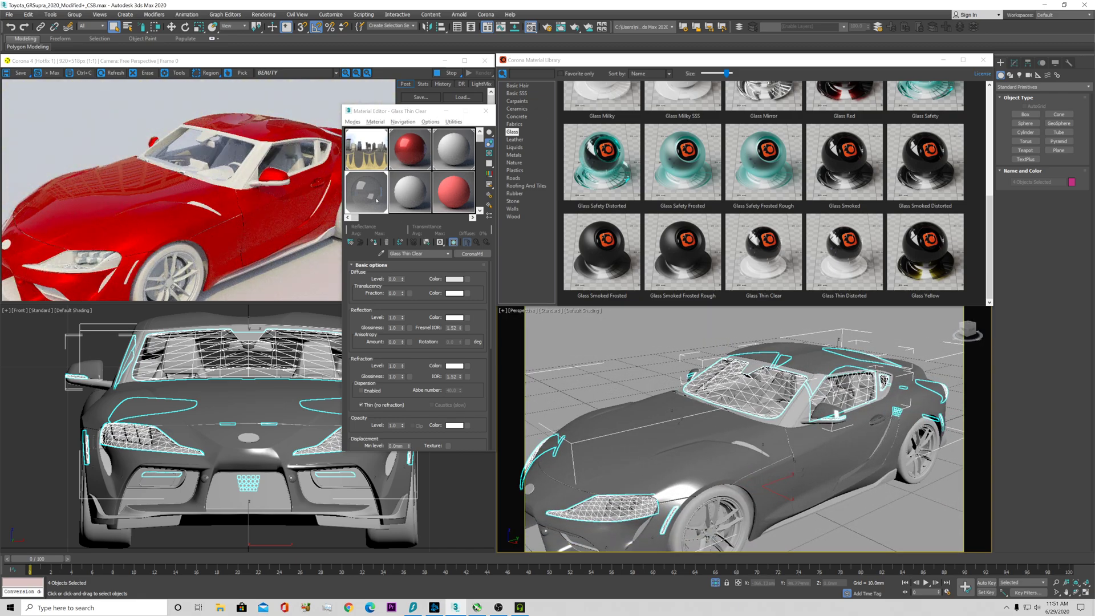
- Try lower refraction and reflection levels on the Glass Thin Clear material, undoing each change
left_click_drag(401, 368, 400, 440)
key("ctrl+z")
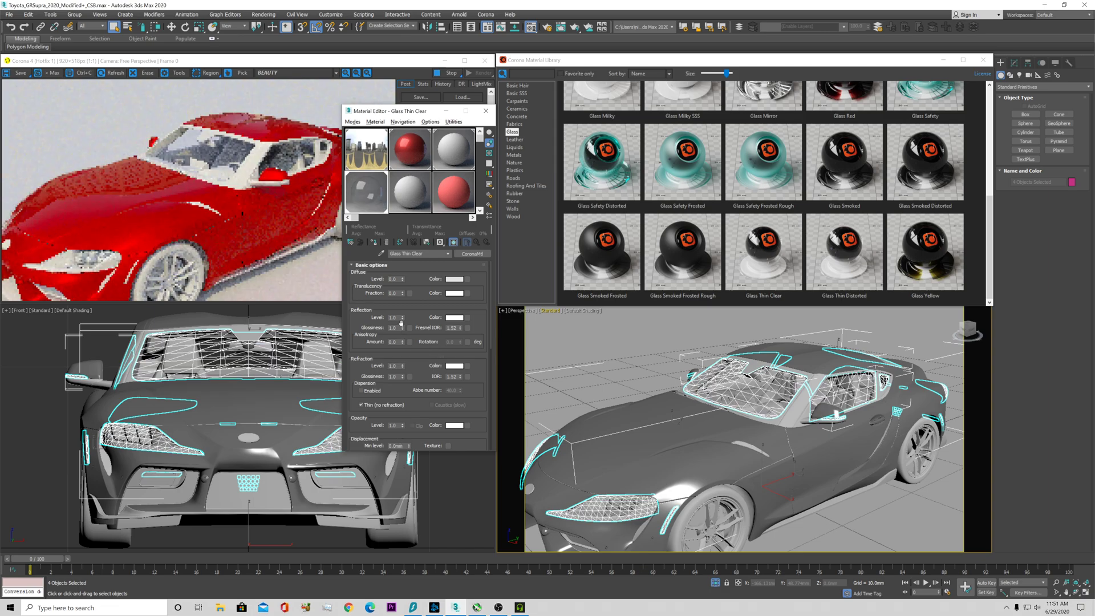
left_click_drag(403, 319, 405, 433)
key("ctrl+z")
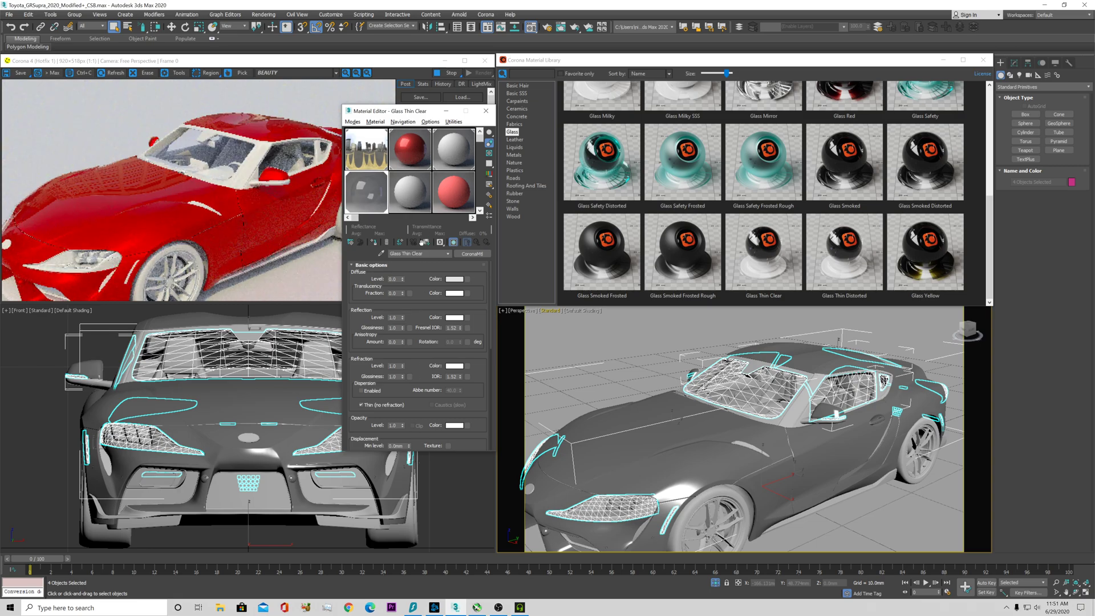
- Hide the selected glass objects and select the car's interior object
right_click(752, 363)
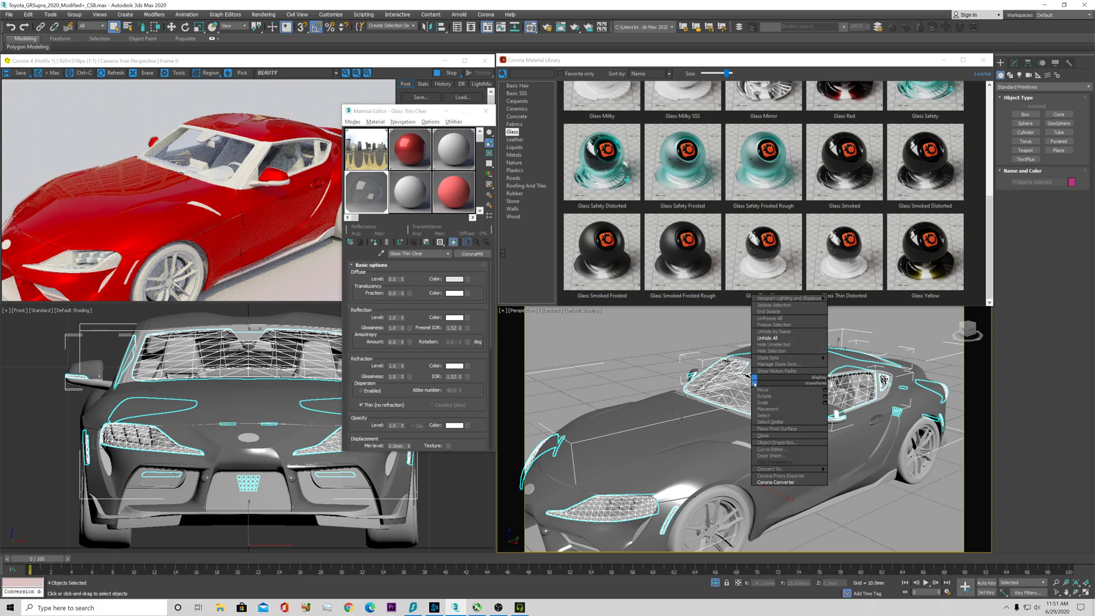
left_click(784, 347)
left_click(785, 388)
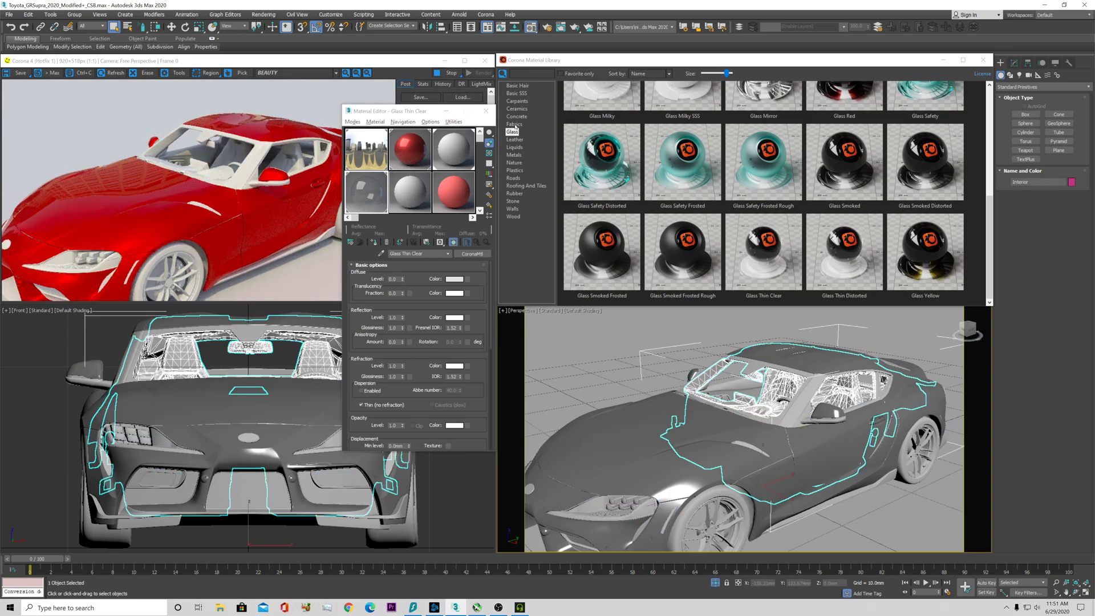
- Try Fabric Velvet Crushed from the Fabrics category on the interior and replace it with Fabric Velvet
left_click(514, 125)
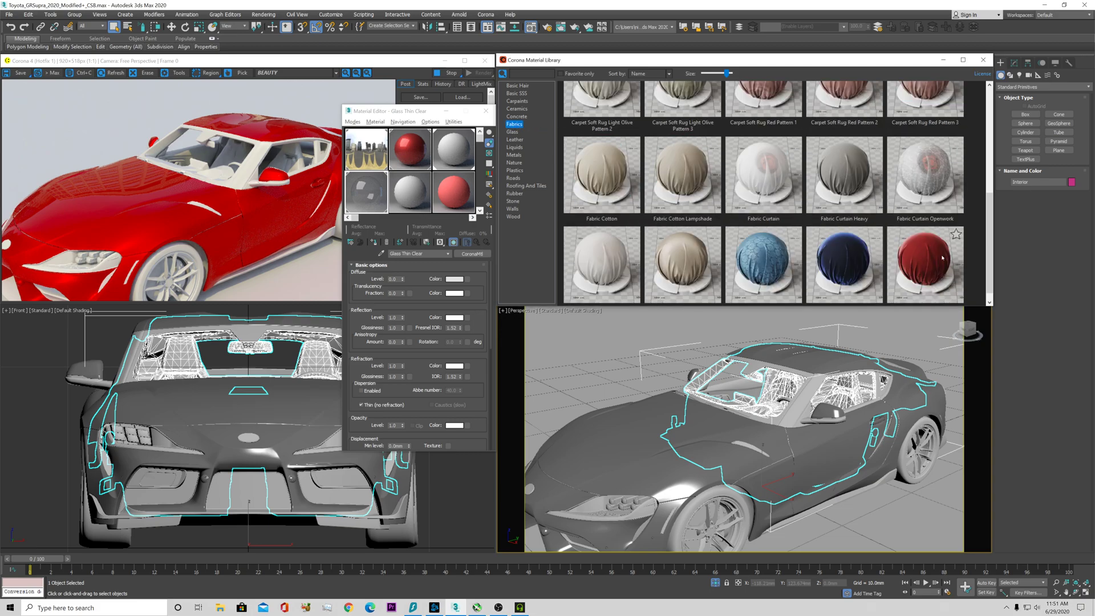
left_click_drag(943, 258, 788, 392)
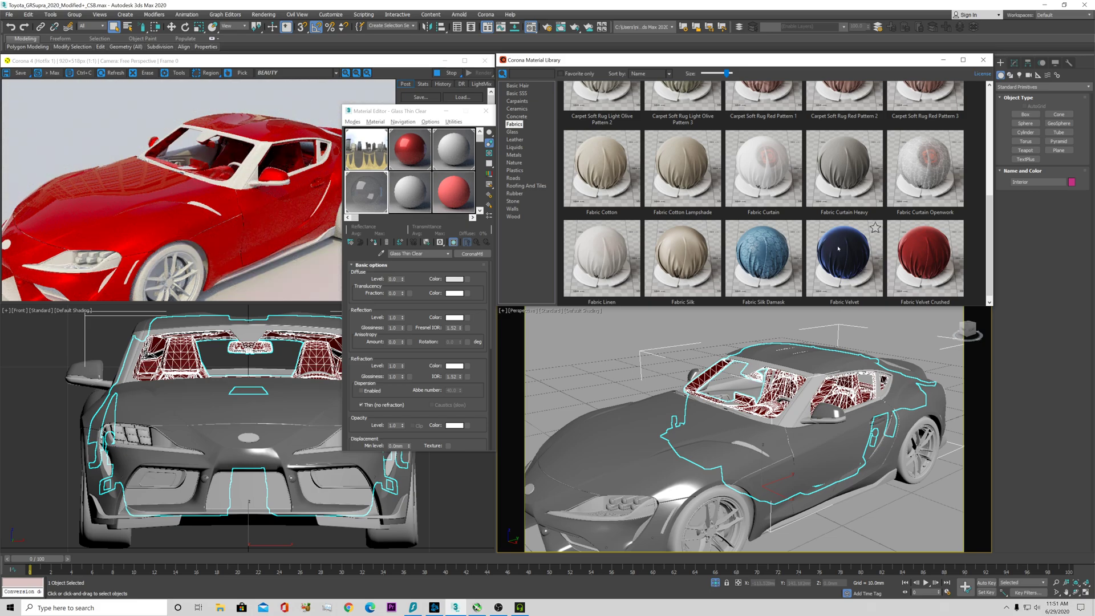
left_click_drag(841, 254, 840, 394)
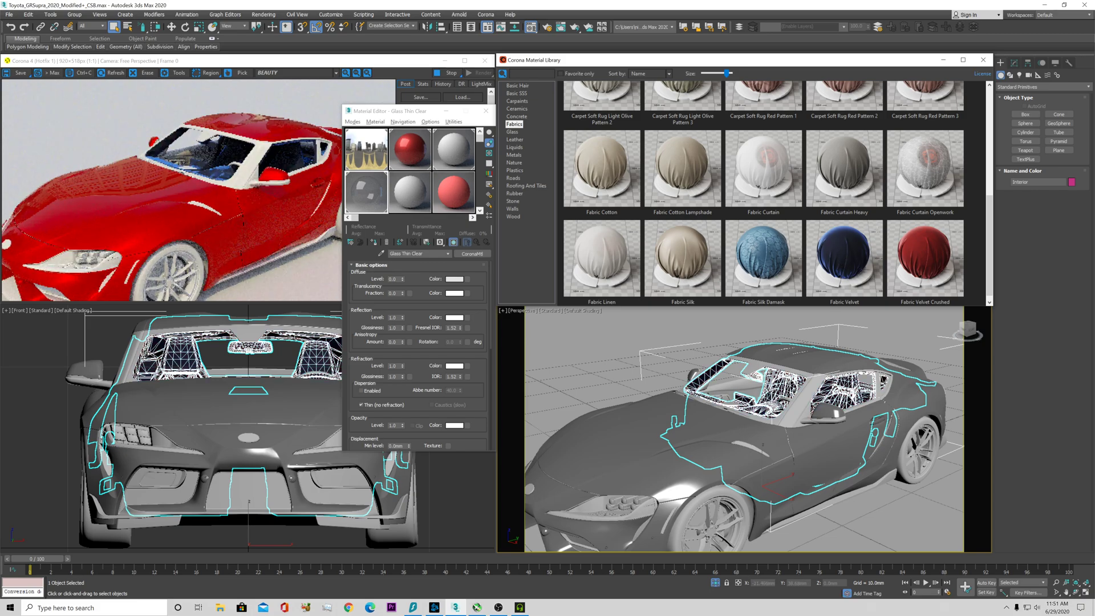
- Unhide all objects and check the interior through the window glass in the render
right_click(711, 361)
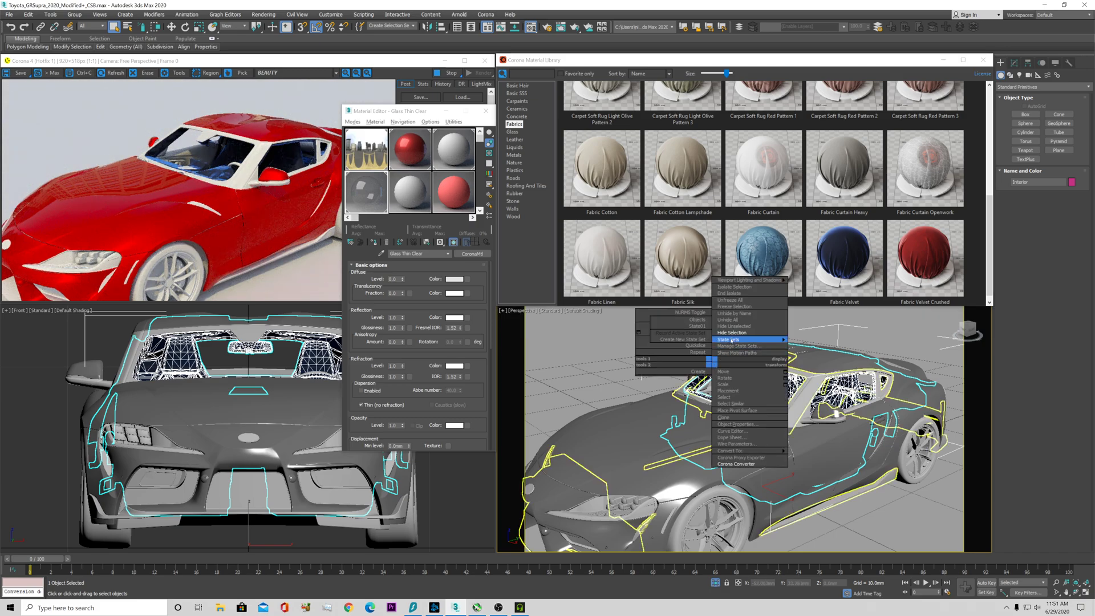
left_click(736, 320)
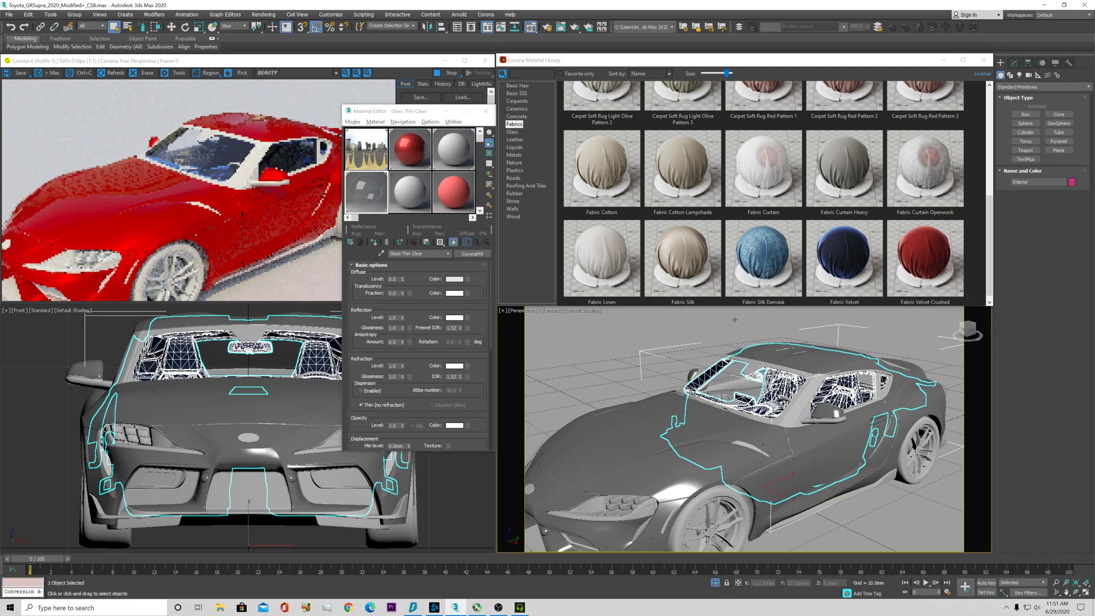
mouse_move(692, 348)
middle_mouse_down("alt")
mouse_move(730, 346)
mouse_move(692, 348)
middle_mouse_up("alt")
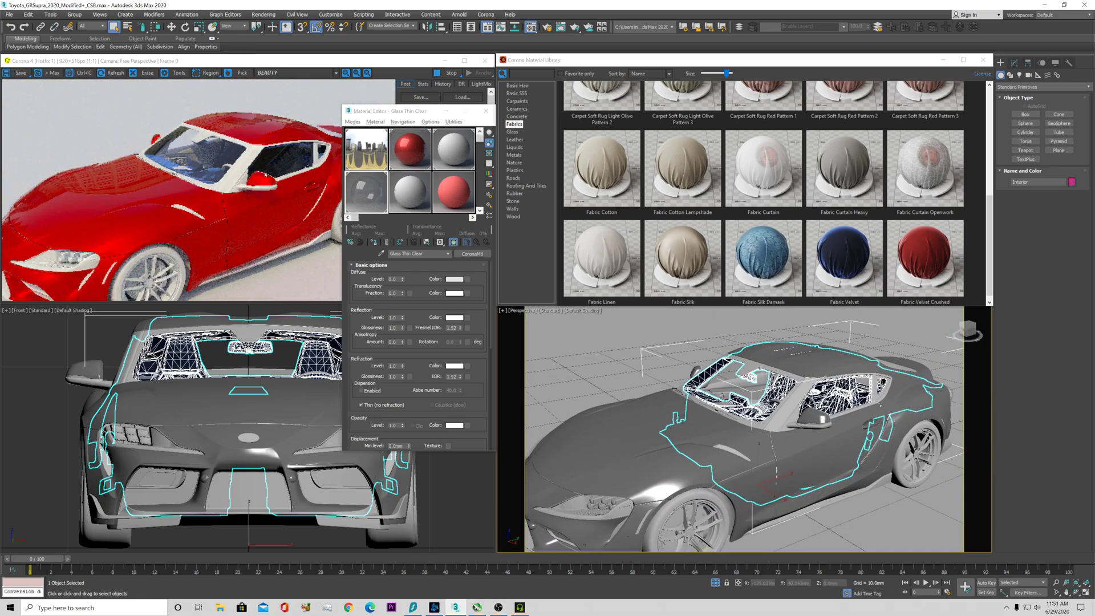
scroll(289, 155, "up", 2)
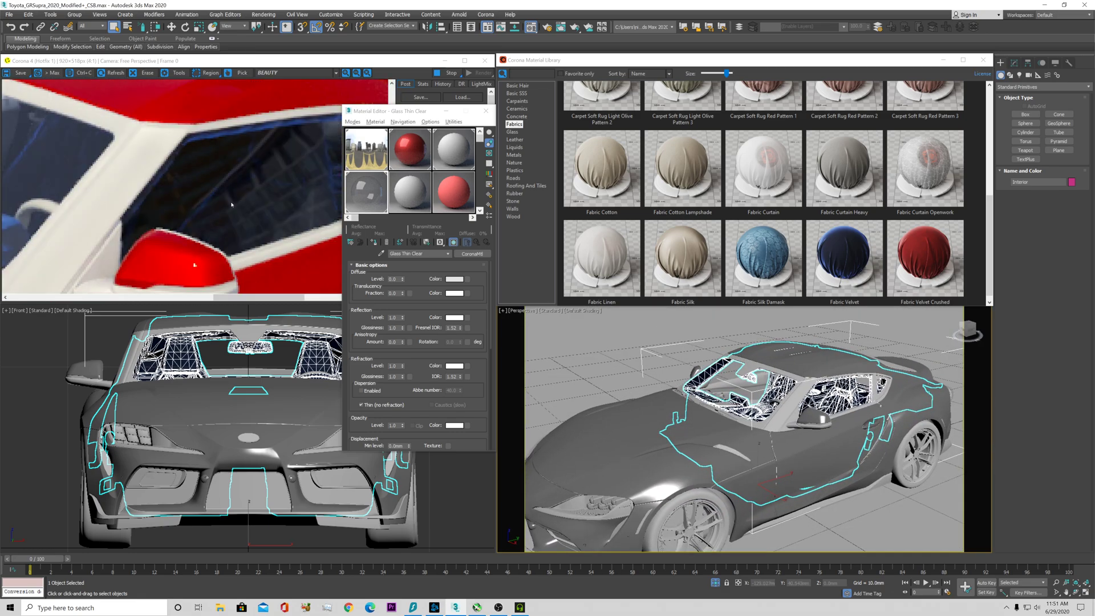
middle_click_drag(215, 249, 468, 247)
middle_click_drag(191, 197, 198, 257)
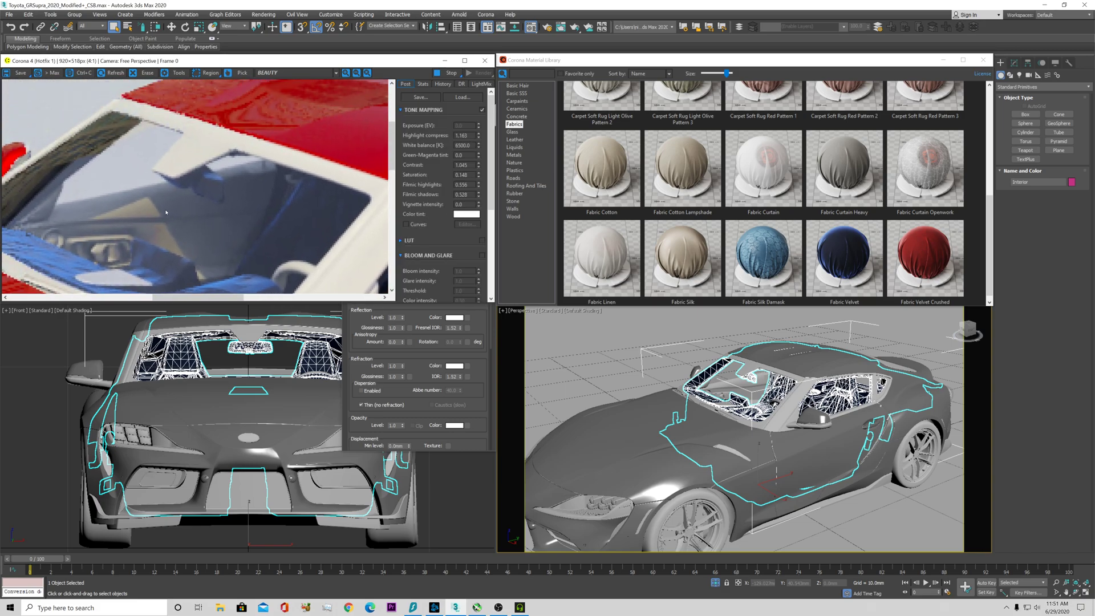
scroll(166, 212, "down", 1)
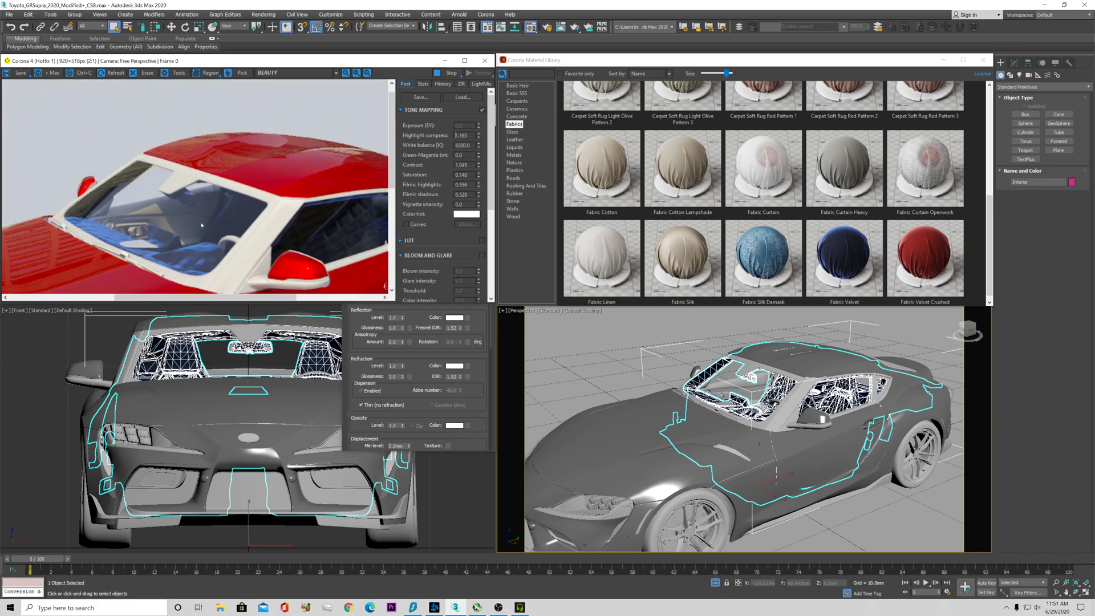
scroll(190, 219, "down", 1)
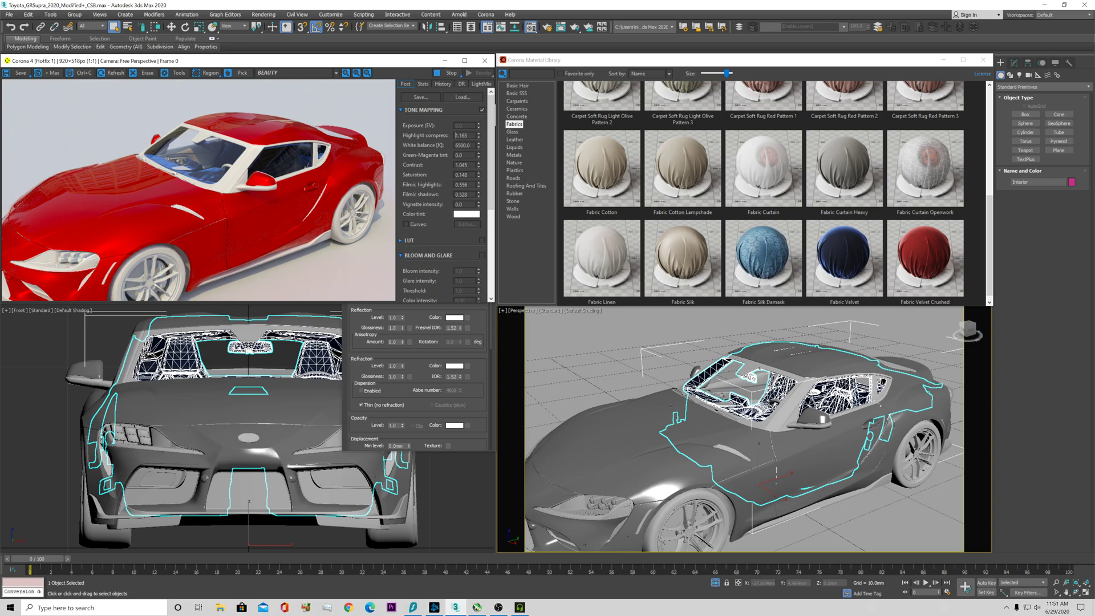
middle_click_drag(671, 405, 687, 406, "alt")
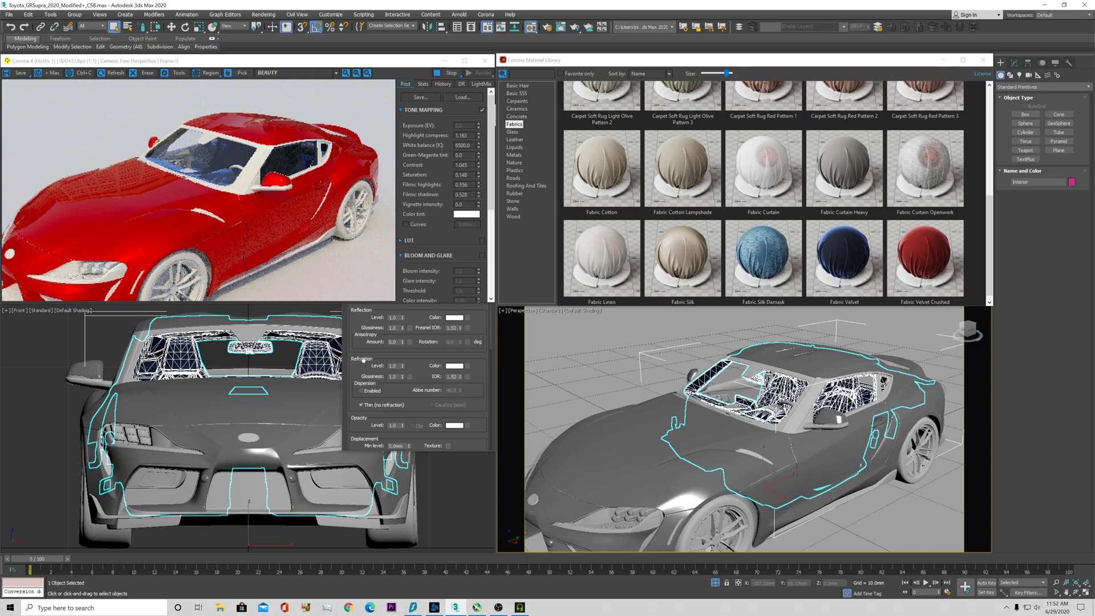
- Tint the glass by changing the Glass Thin Clear material's refraction color to a mid gray, about 136, 136, 136
left_click(361, 350)
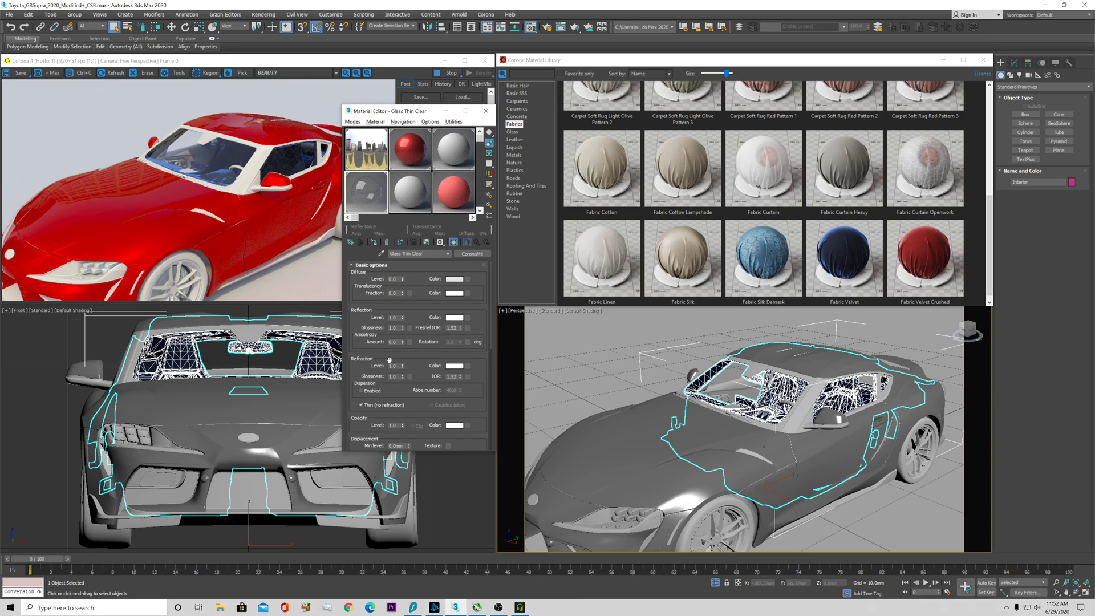
scroll(385, 364, "down", 1)
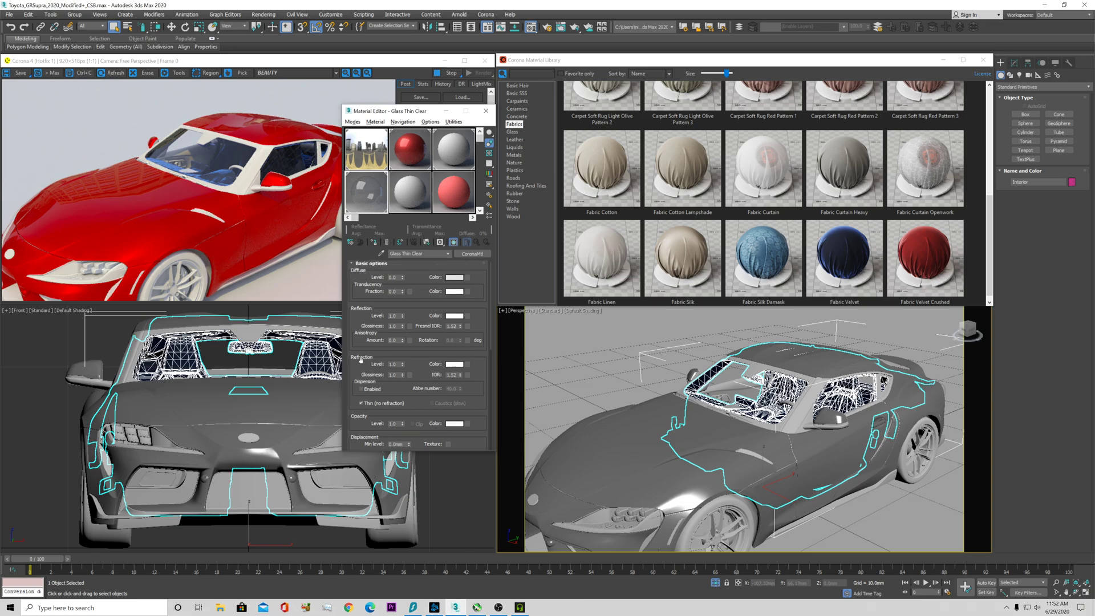
left_click(455, 364)
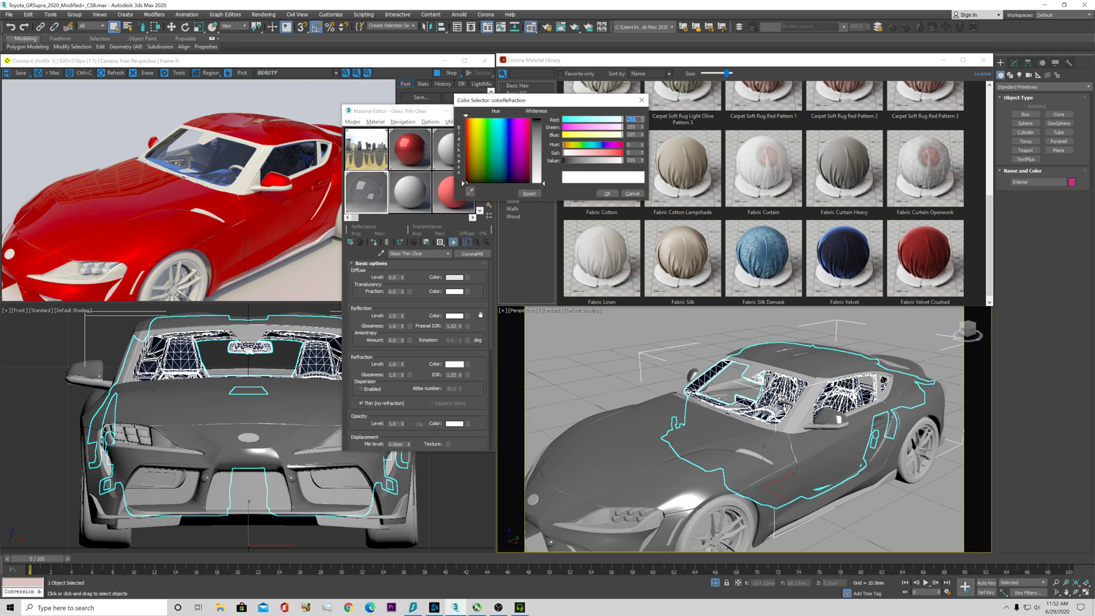
left_click_drag(542, 177, 533, 121)
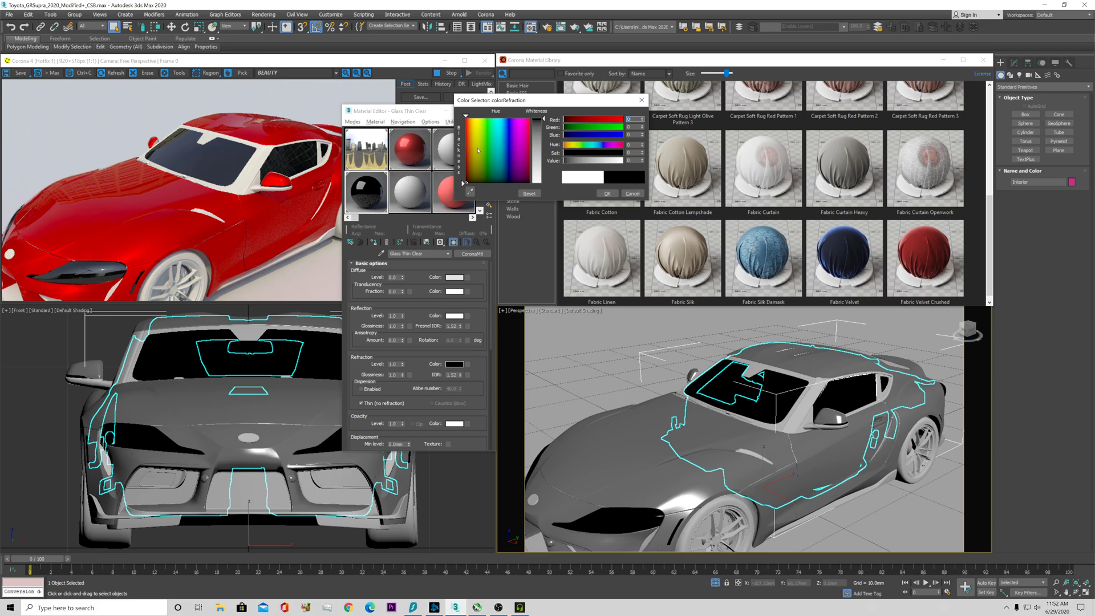
left_click(539, 135)
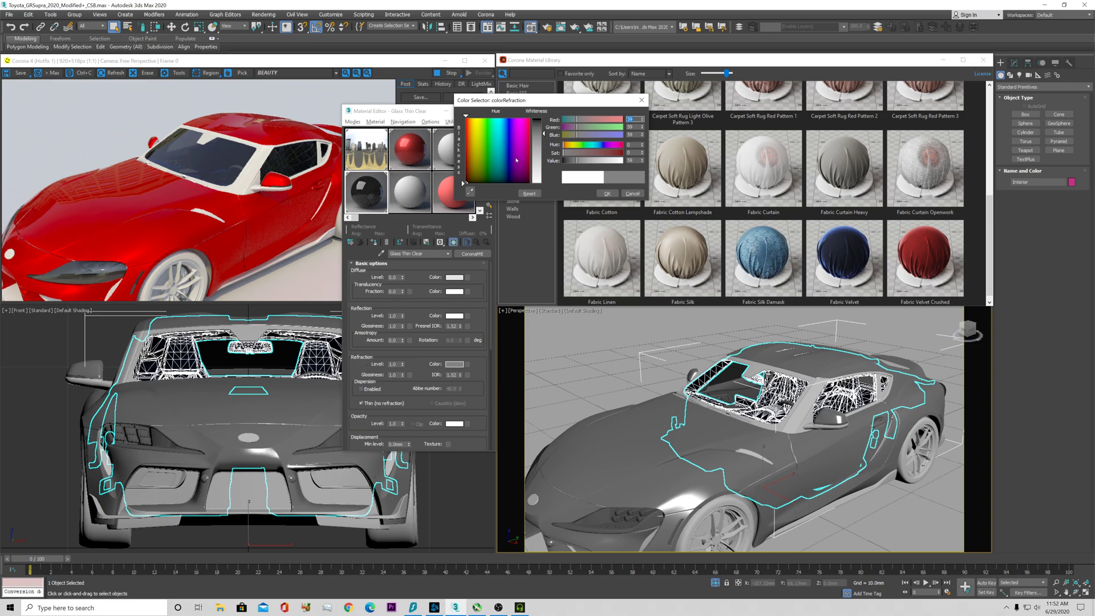
left_click(538, 155)
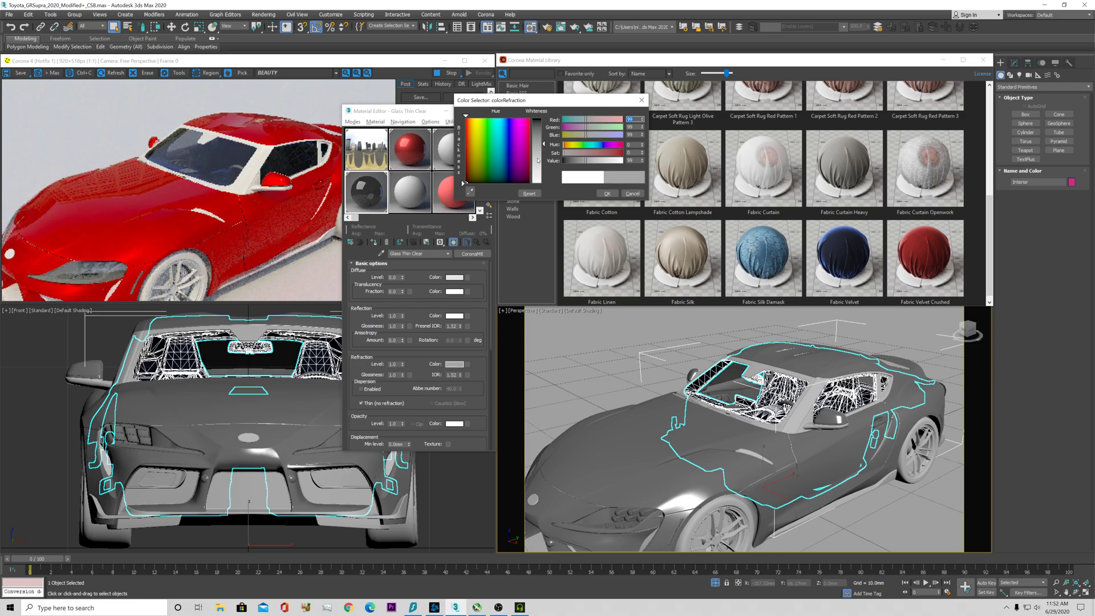
left_click(537, 153)
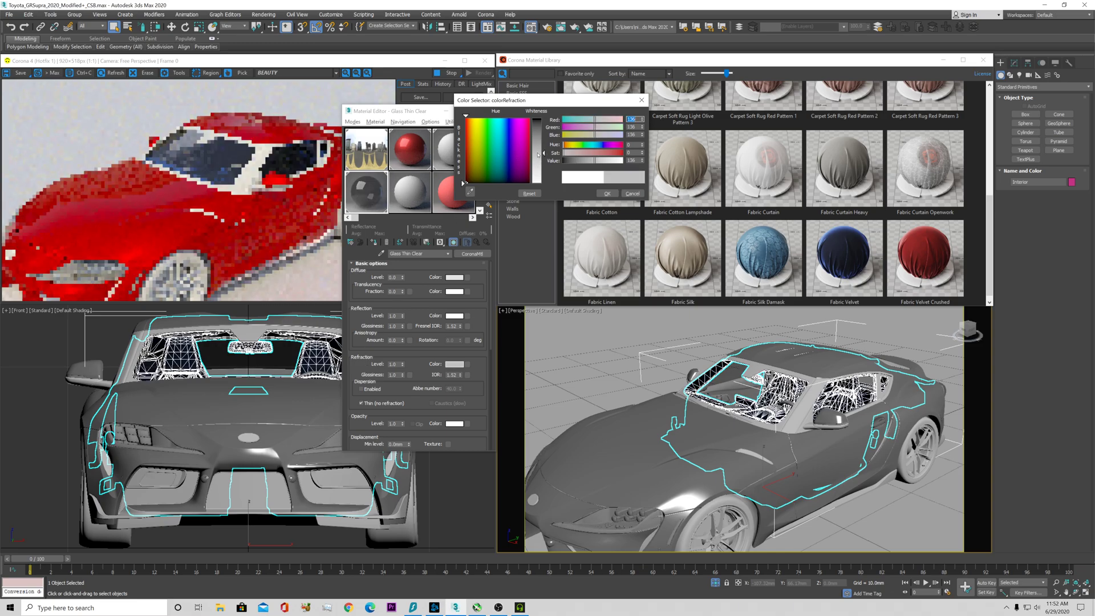
left_click(286, 177)
mouse_move(694, 420)
middle_mouse_down("alt")
mouse_move(701, 394)
mouse_move(710, 418)
middle_mouse_up("alt")
left_click(606, 194)
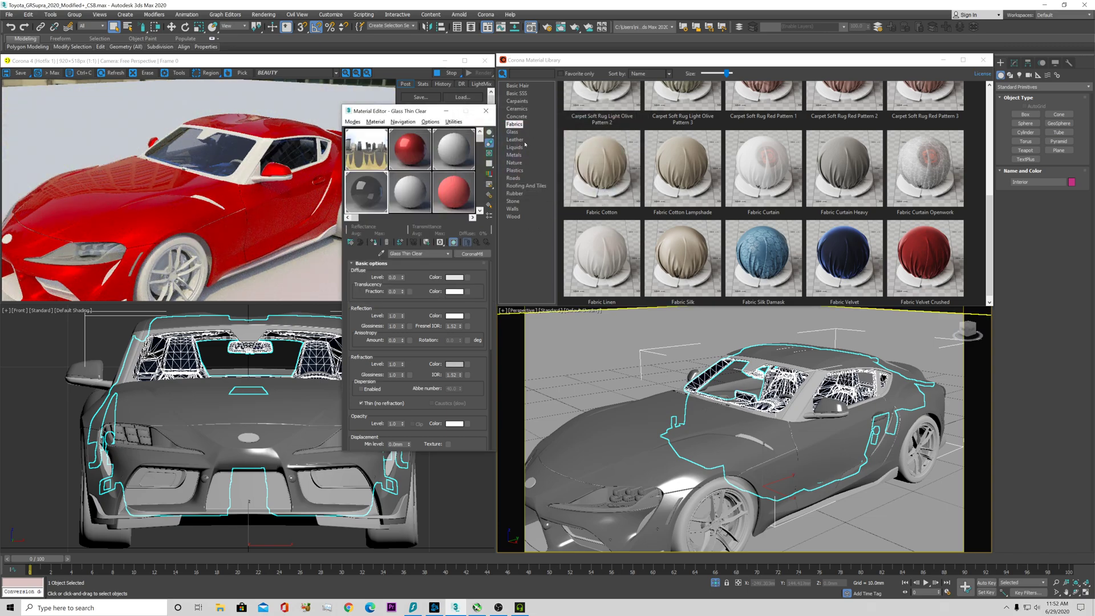
- Assign Leather Shiny Black from the Leather category to the selected interior and check the cabin in the render
left_click(515, 139)
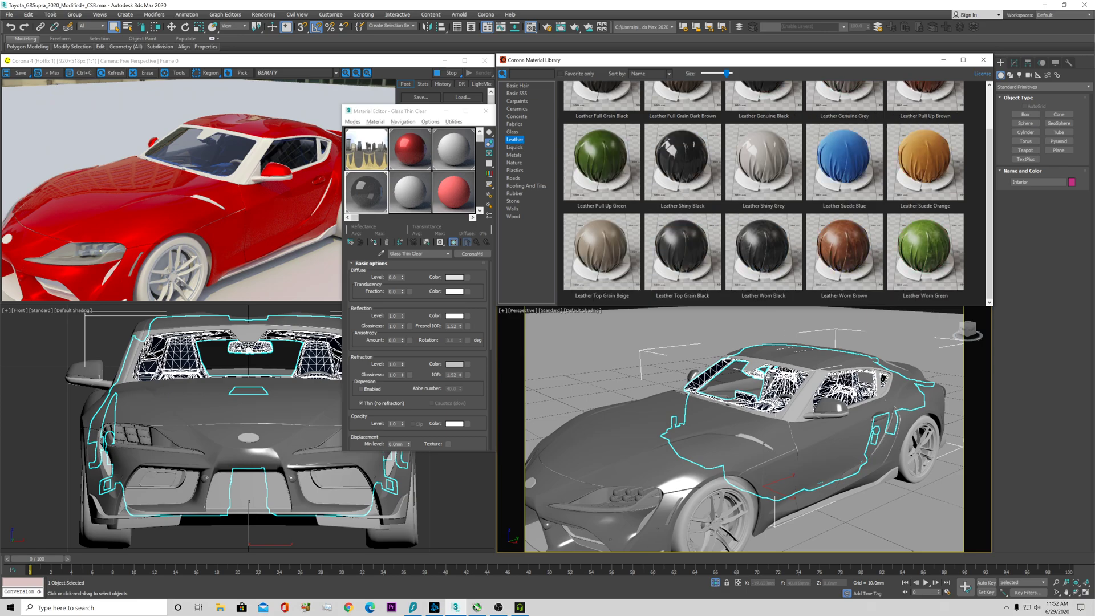
right_click(677, 154)
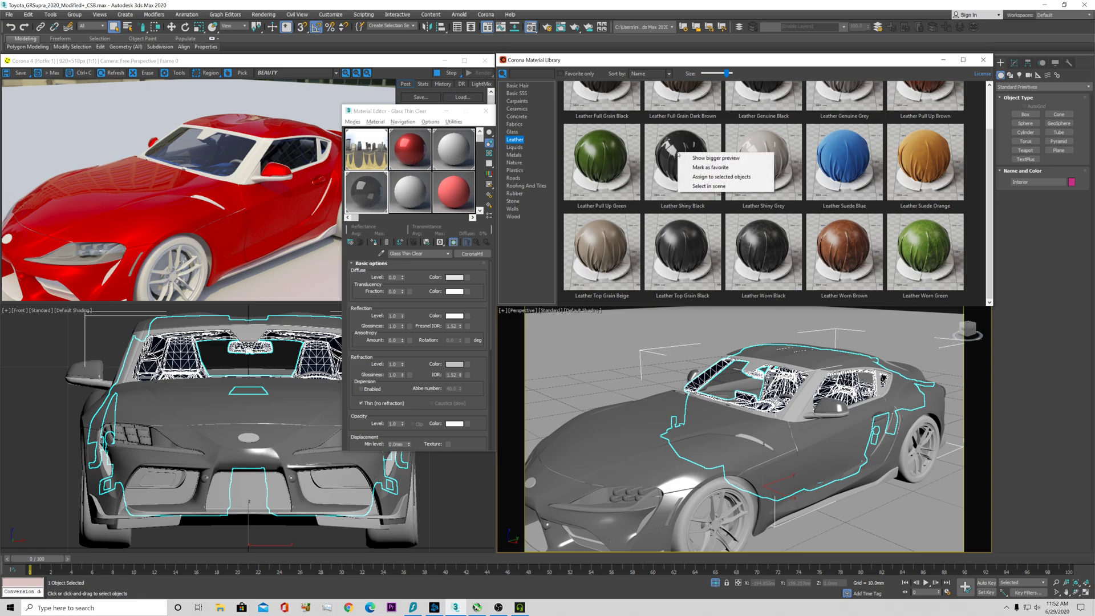
left_click(701, 176)
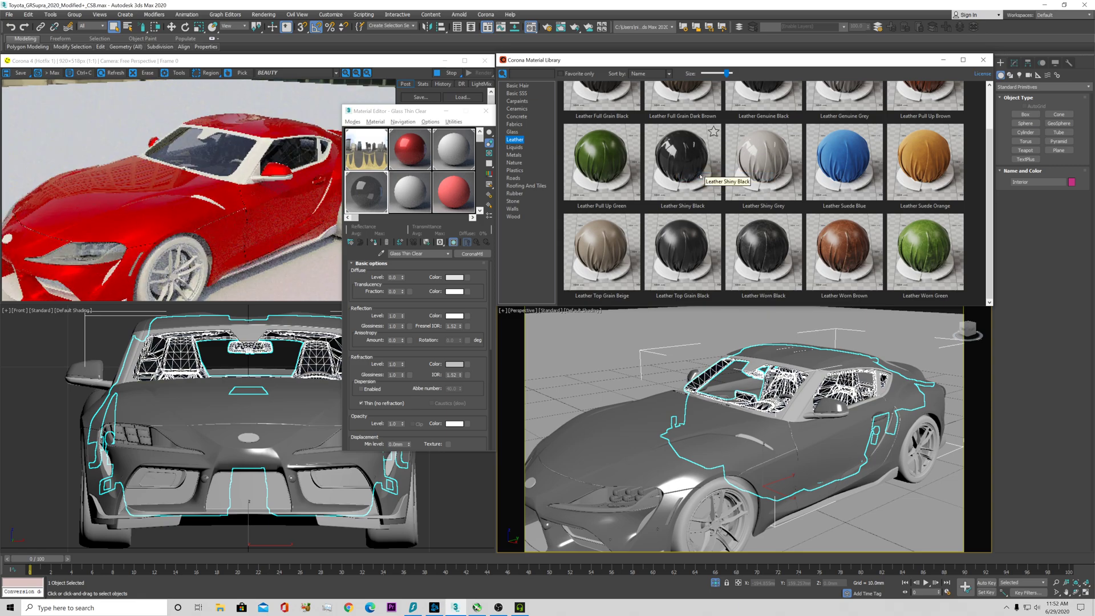
left_click(654, 407)
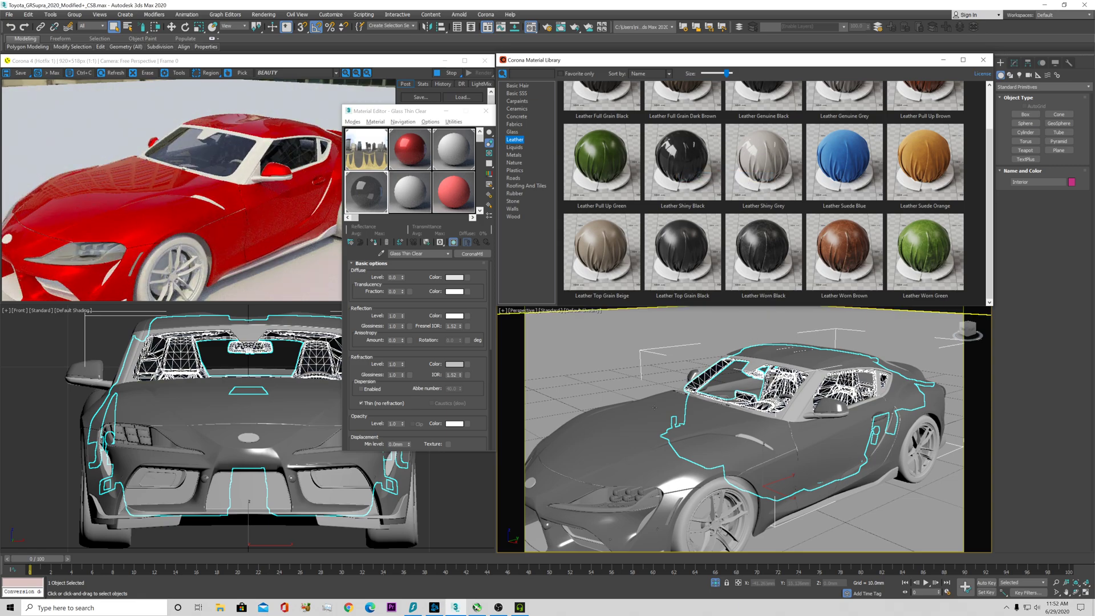
scroll(767, 370, "up", 7)
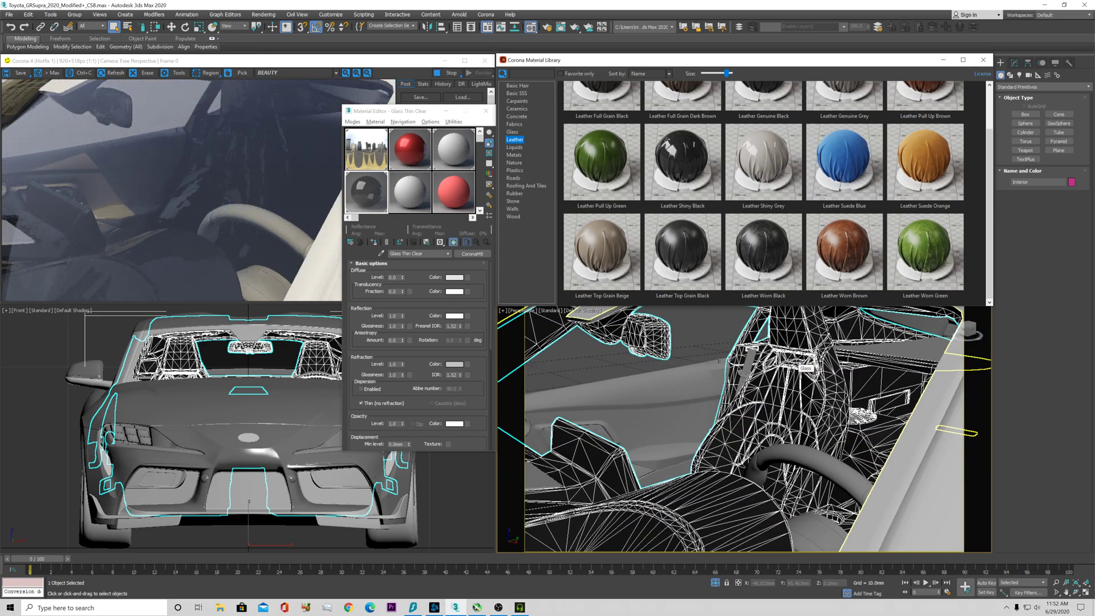
scroll(798, 365, "down", 5)
scroll(799, 365, "down", 8)
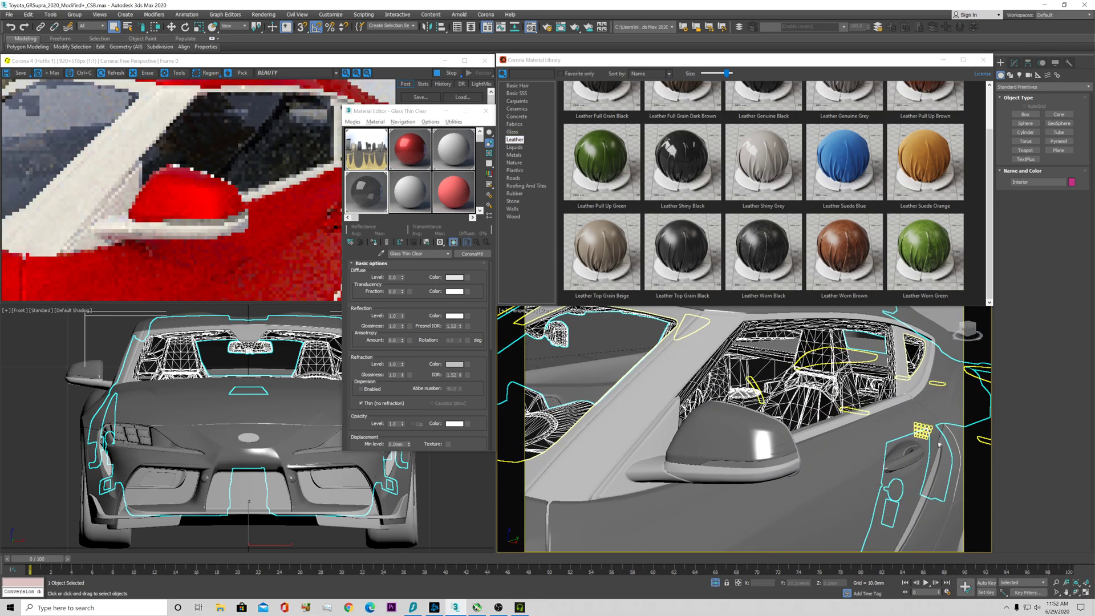
middle_click_drag(708, 398, 778, 388)
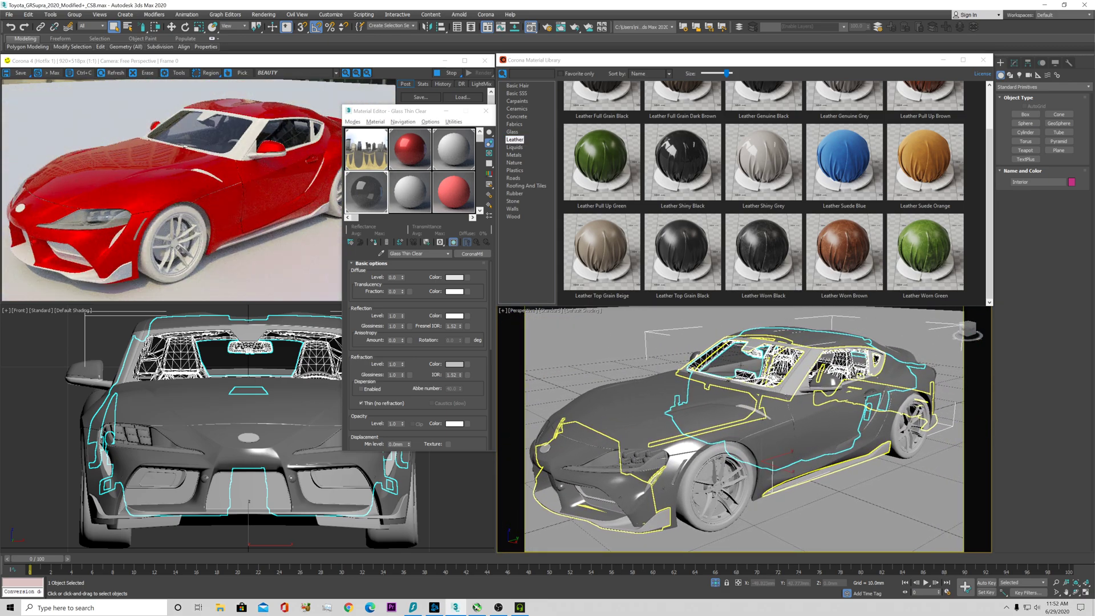
left_click(777, 389)
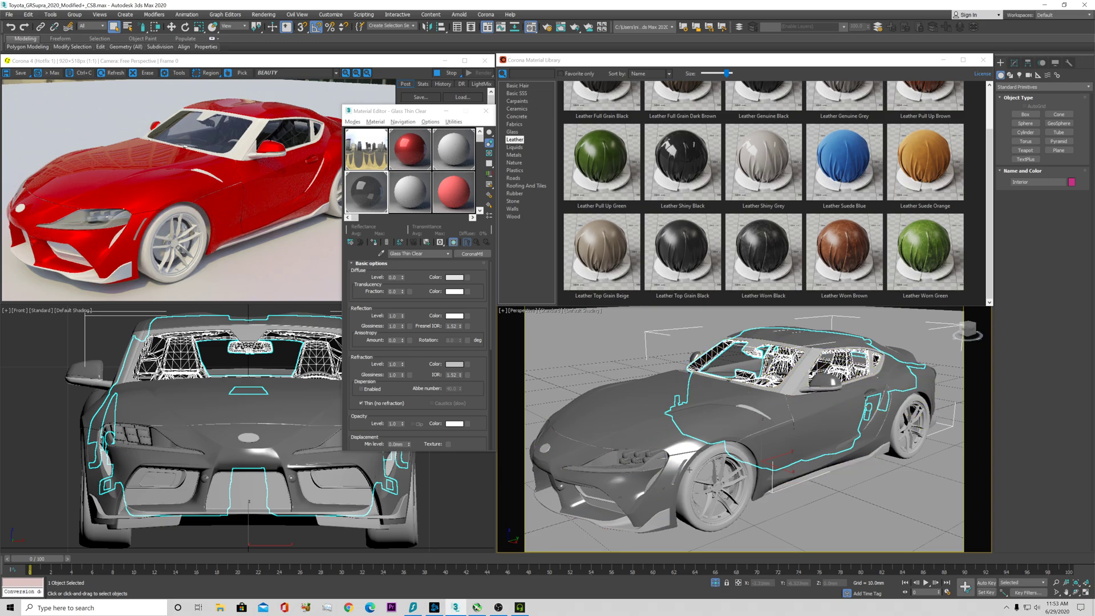
- Inspect the front wheel's construction by selecting its rim spokes at element level
left_click(707, 500)
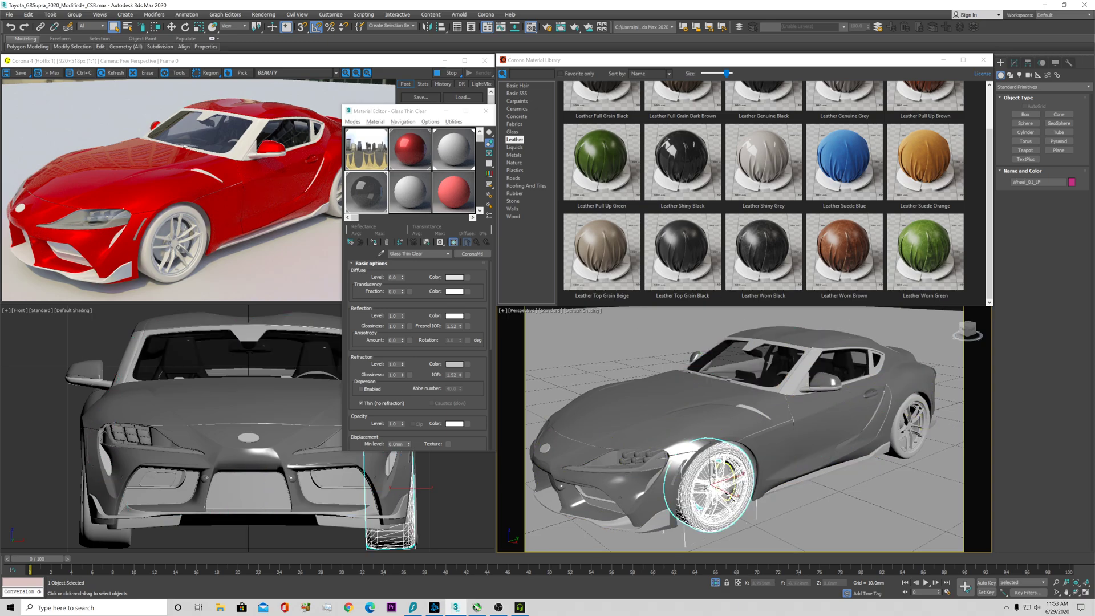
left_click(73, 15)
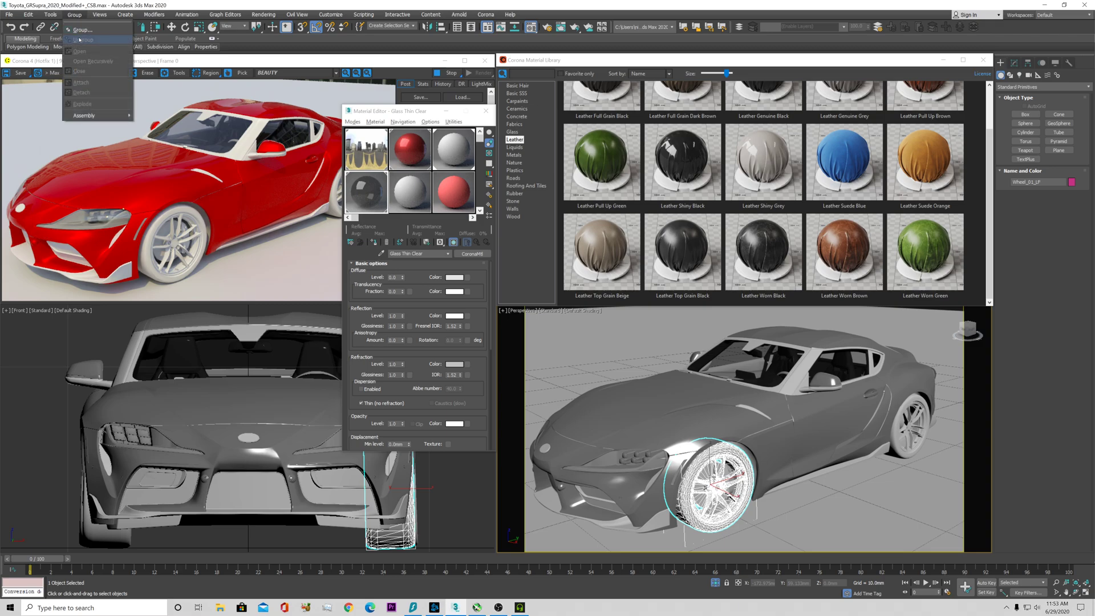
left_click(721, 481)
scroll(717, 478, "up", 5)
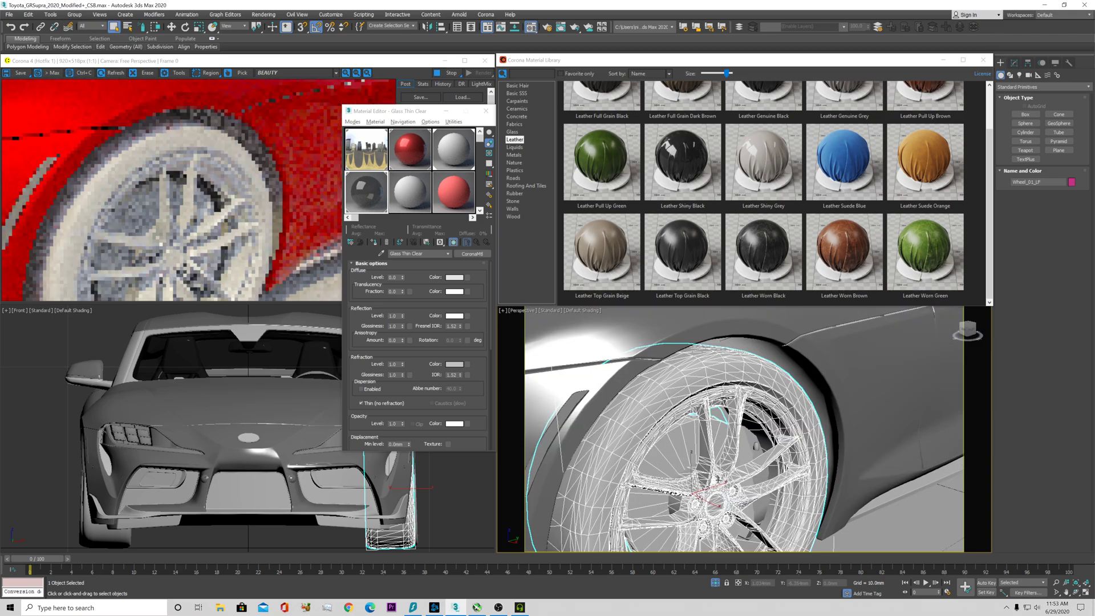
key("5")
left_click(727, 465)
left_click(716, 464)
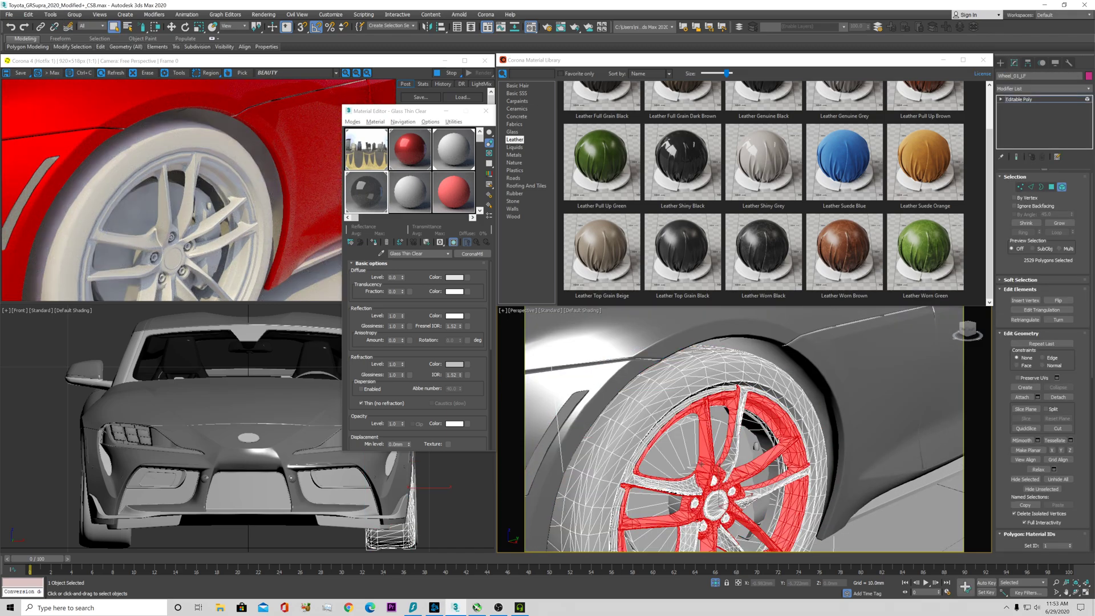
key("5")
scroll(715, 478, "down", 3)
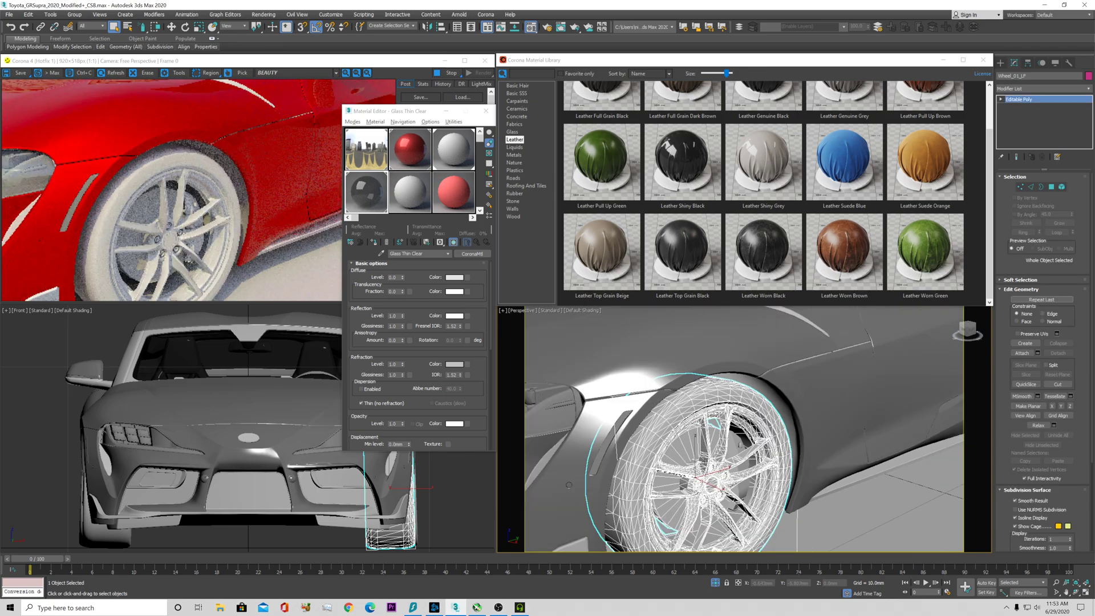
- Select the rear wheel to check that it is a separate object, with the whole car in view
scroll(715, 478, "down", 3)
middle_click_drag(715, 478, 597, 508)
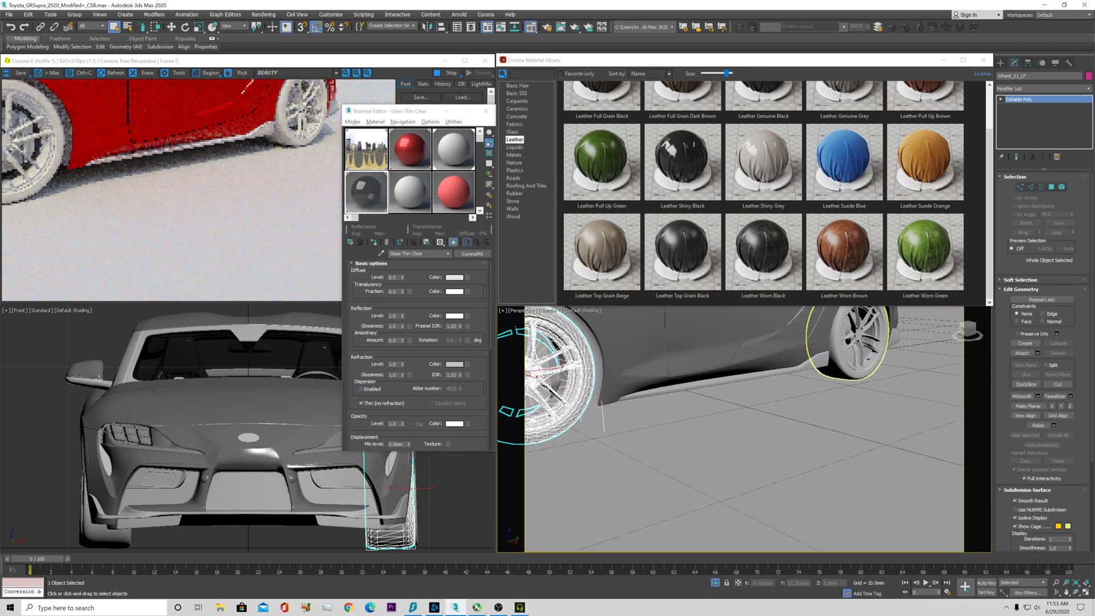
left_click(857, 354)
middle_click_drag(688, 367, 800, 434)
scroll(801, 434, "down", 5)
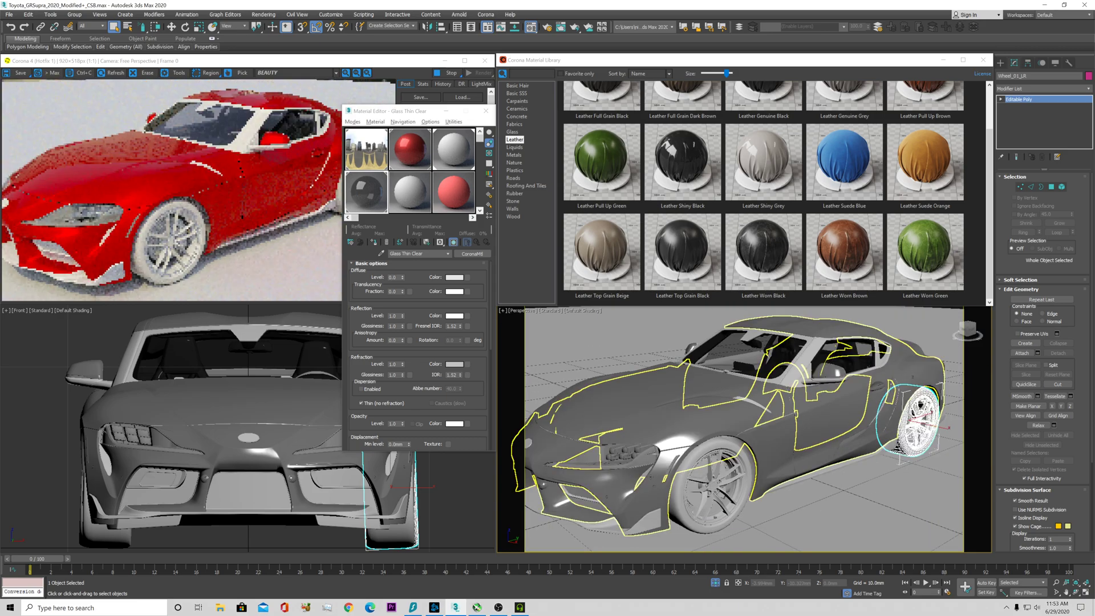
- Assign Iron Clean from the Metals category to the front wheel and check the rim in the render
left_click(514, 155)
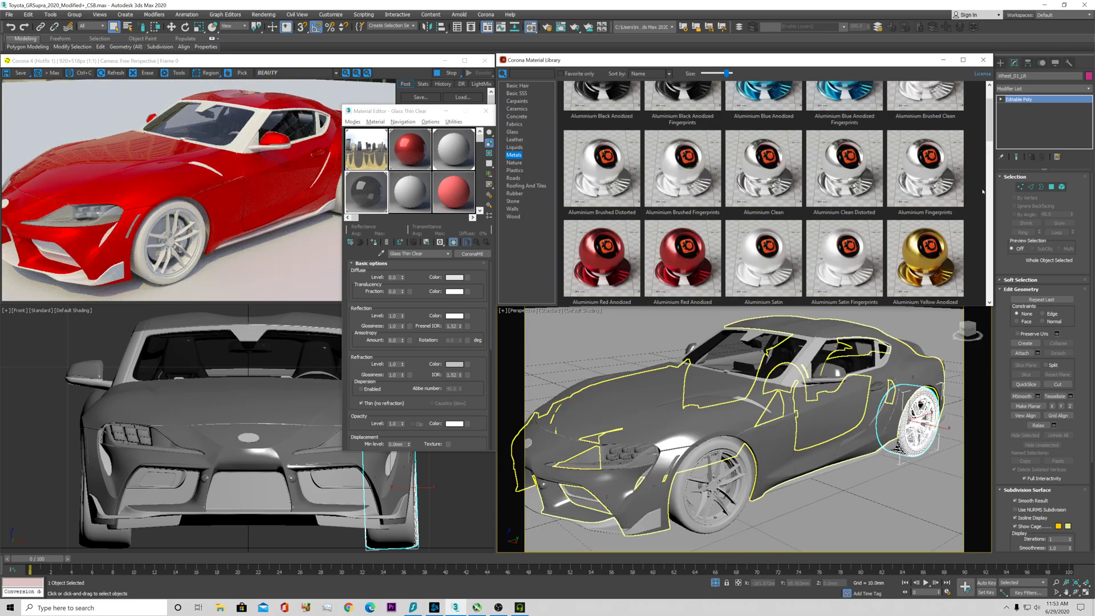
left_click_drag(990, 130, 998, 283)
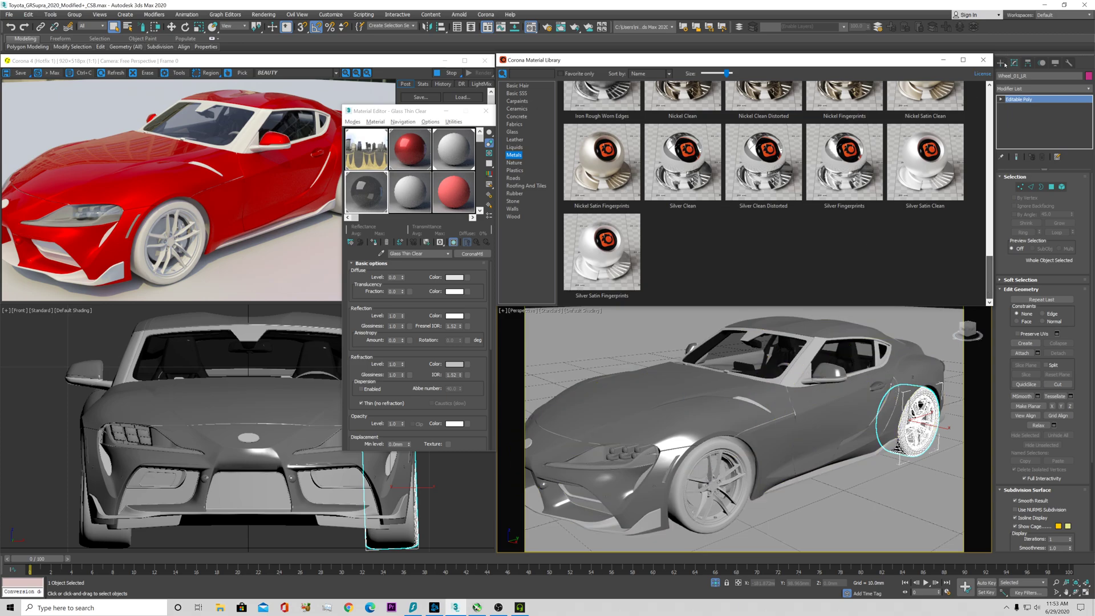
left_click(999, 64)
left_click(715, 484)
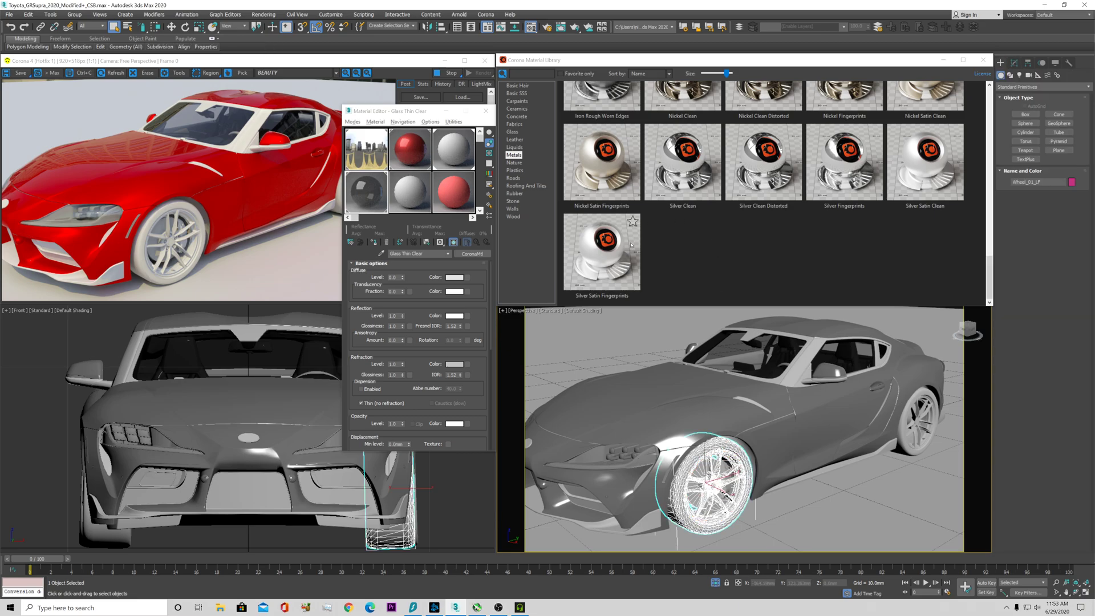
scroll(988, 261, "up", 4)
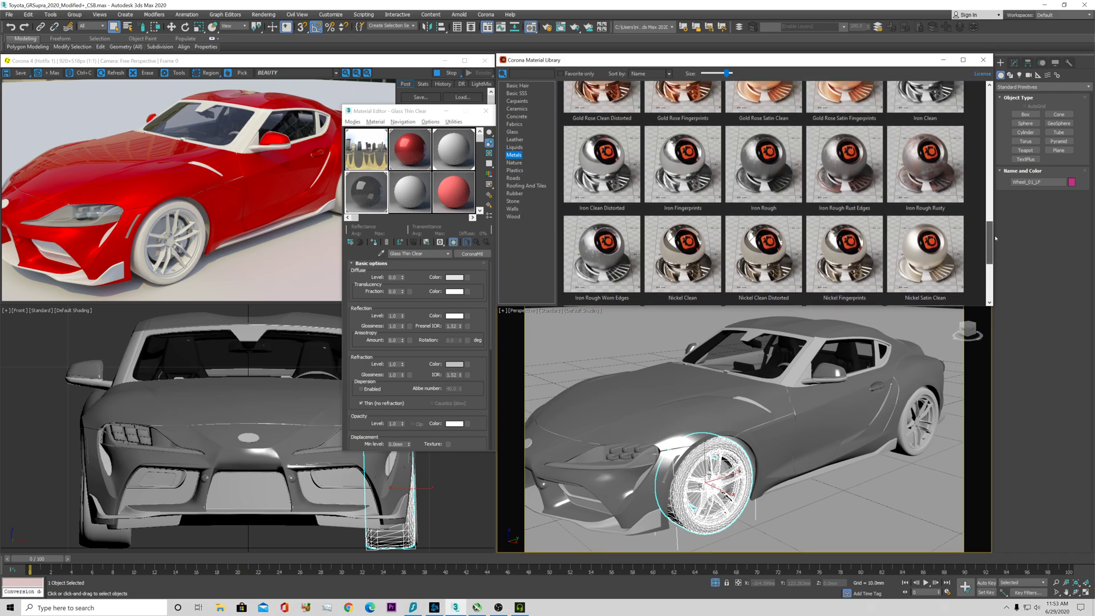
scroll(929, 146, "up", 2)
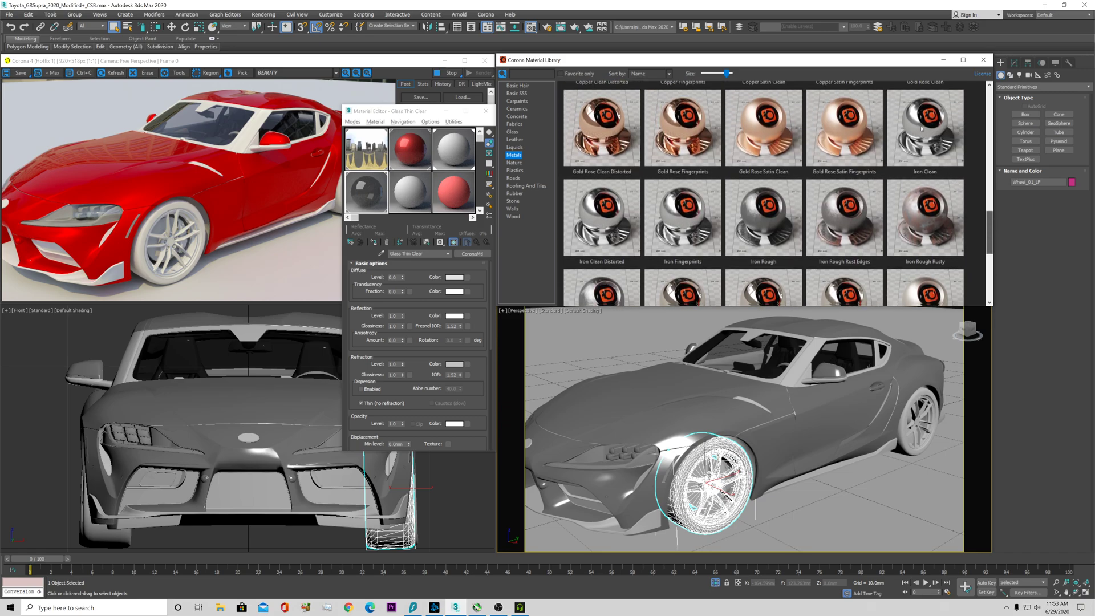
right_click(922, 129)
left_click(947, 153)
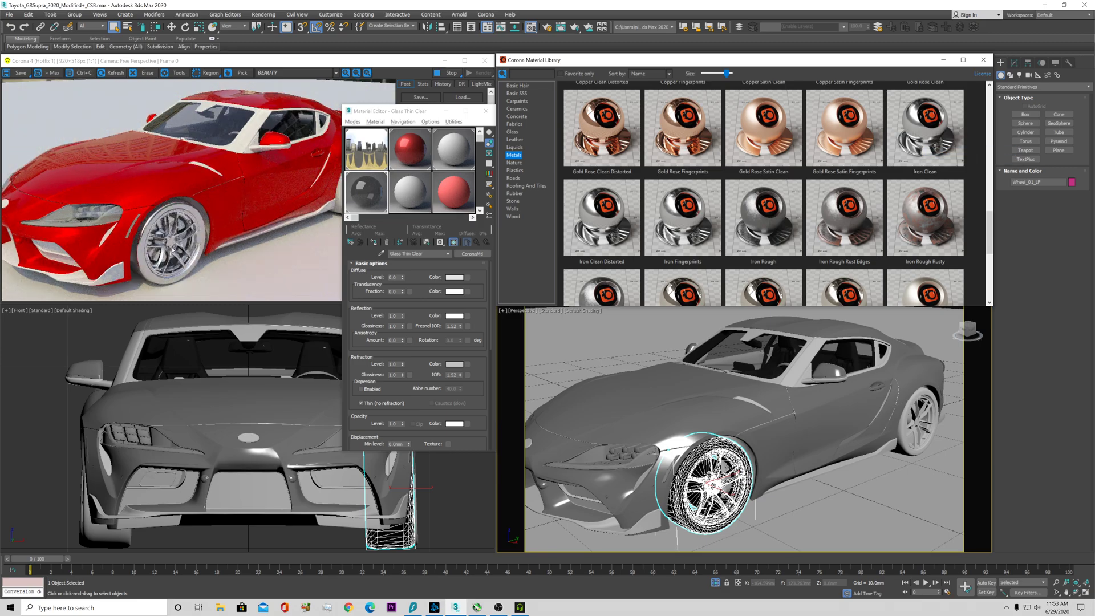
scroll(173, 249, "up", 2)
scroll(173, 249, "down", 1)
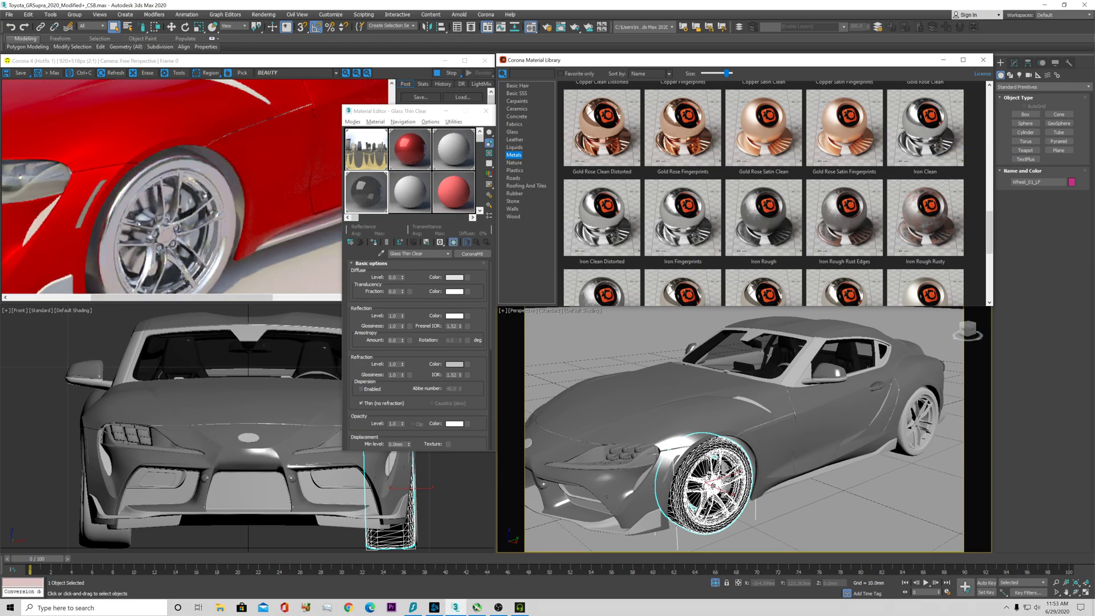
left_click_drag(139, 224, 194, 193)
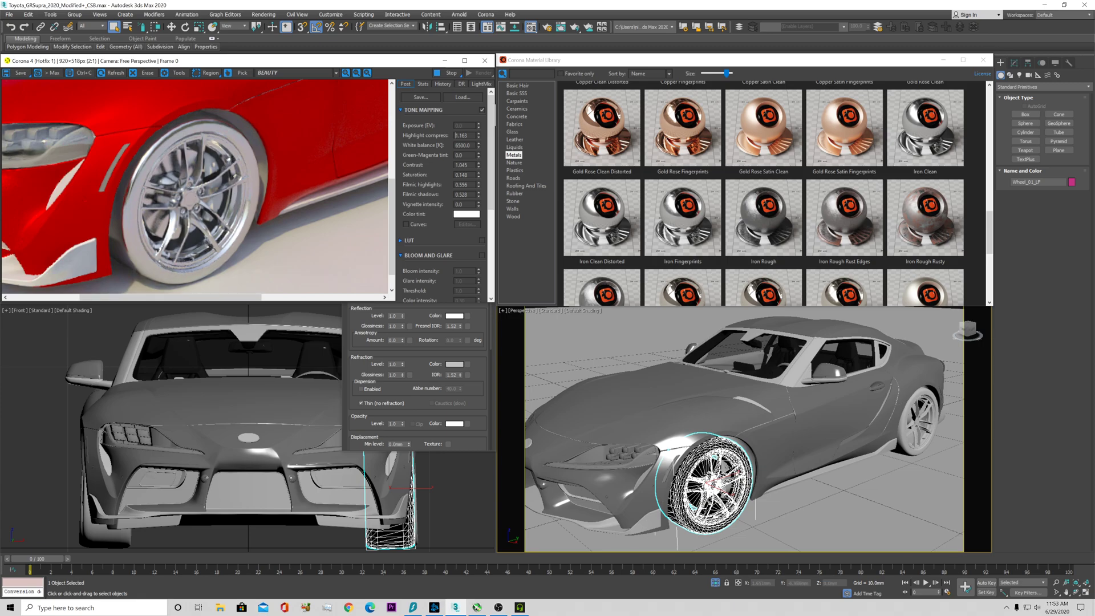
- Select all the tire elements of the front wheel at element level, leaving out the rim
left_click(1014, 63)
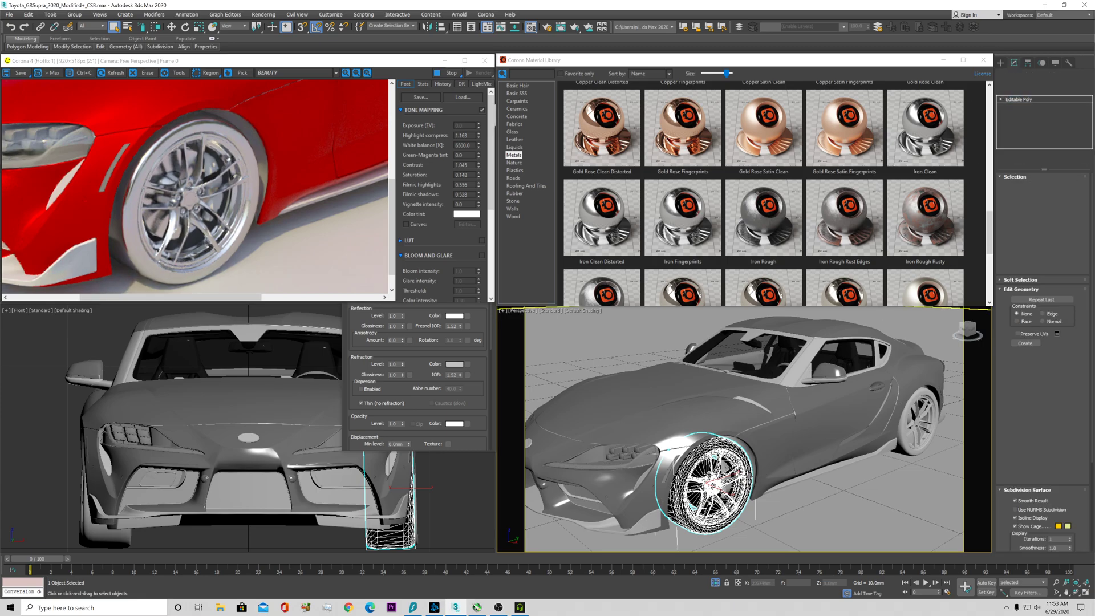
key("5")
left_click(677, 512)
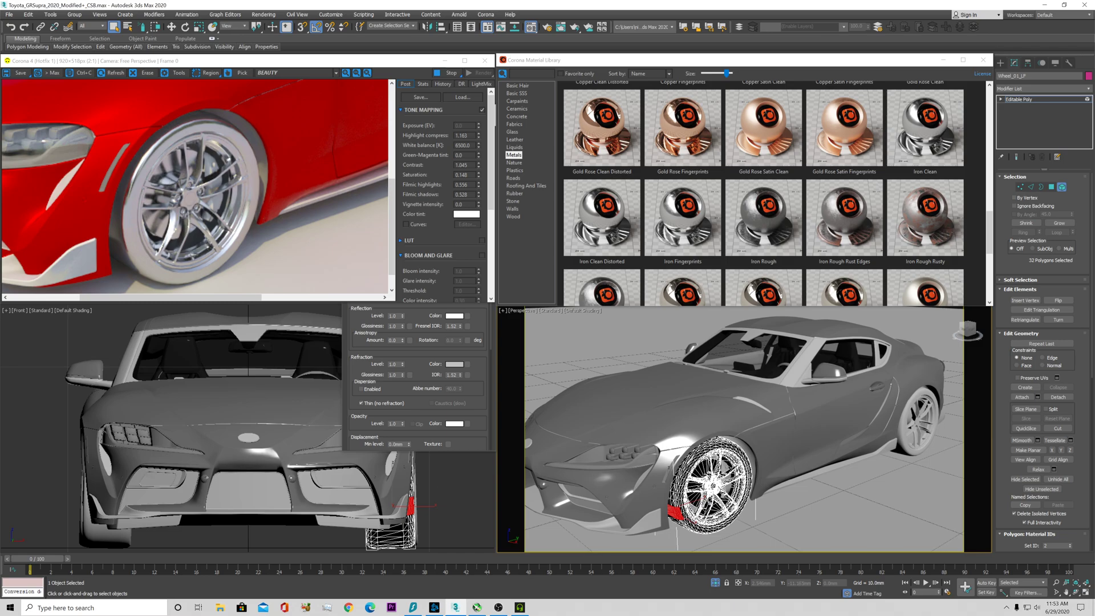
left_click(675, 499, "ctrl")
left_click(676, 485, "ctrl")
left_click(680, 474, "ctrl")
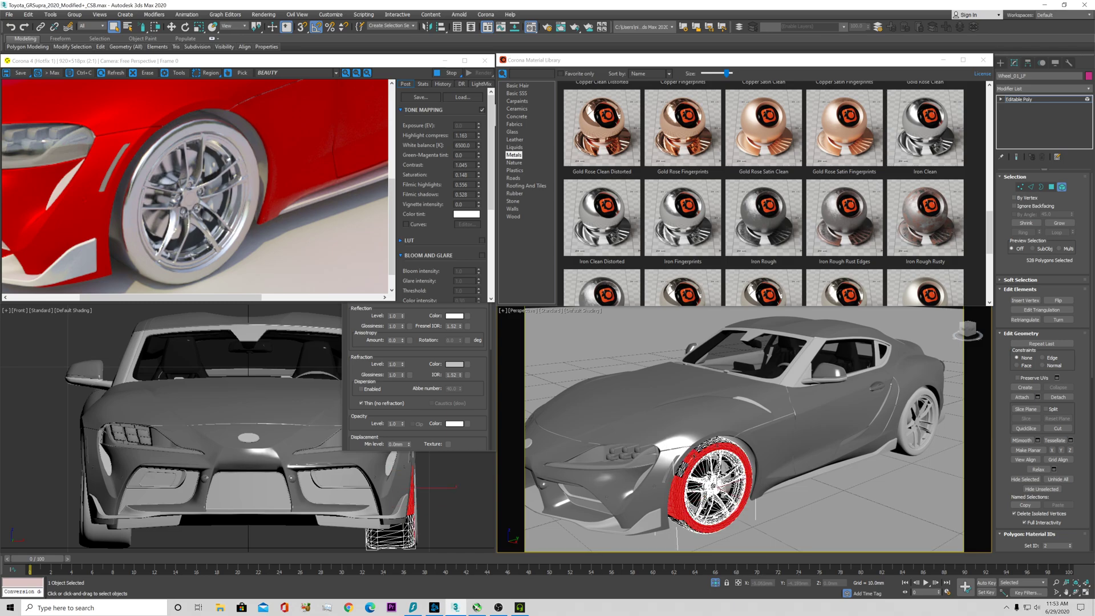
left_click(720, 442, "ctrl")
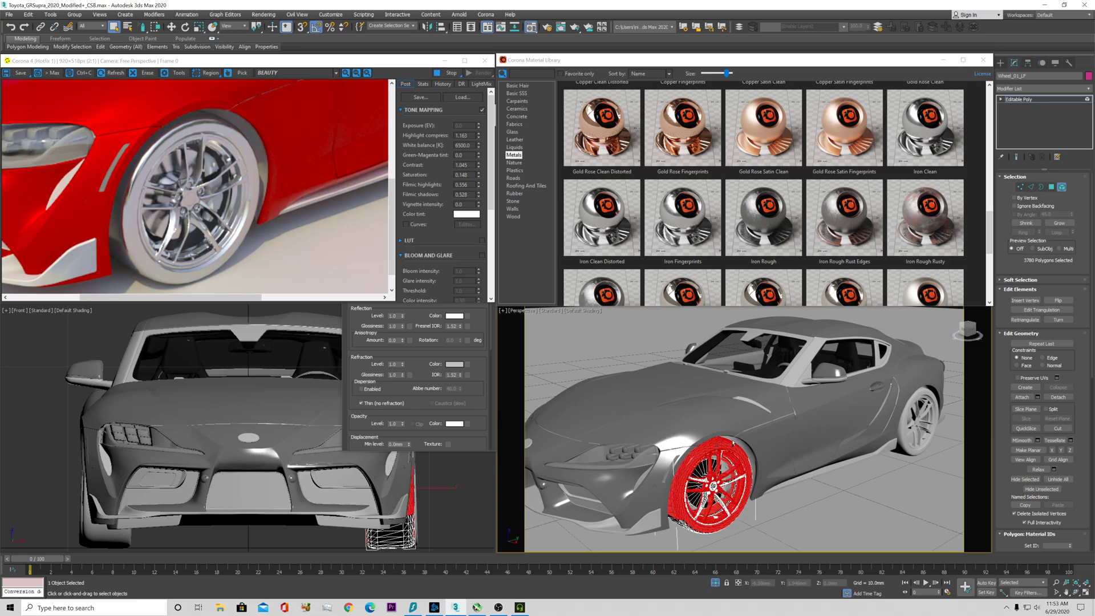
key("ctrl+z")
left_click(728, 442, "ctrl")
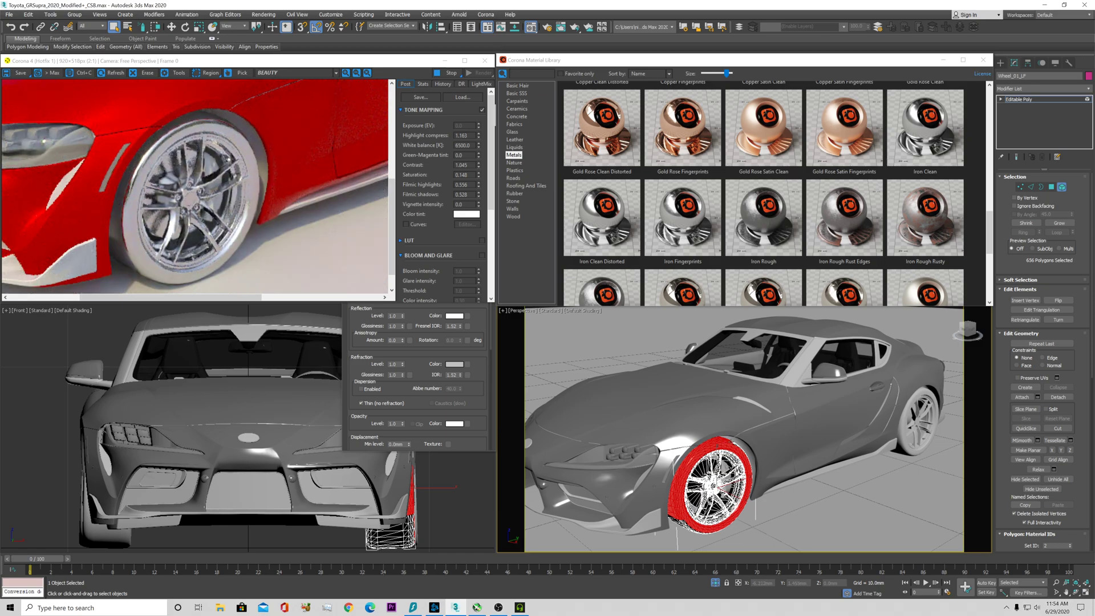
left_click(692, 534, "ctrl")
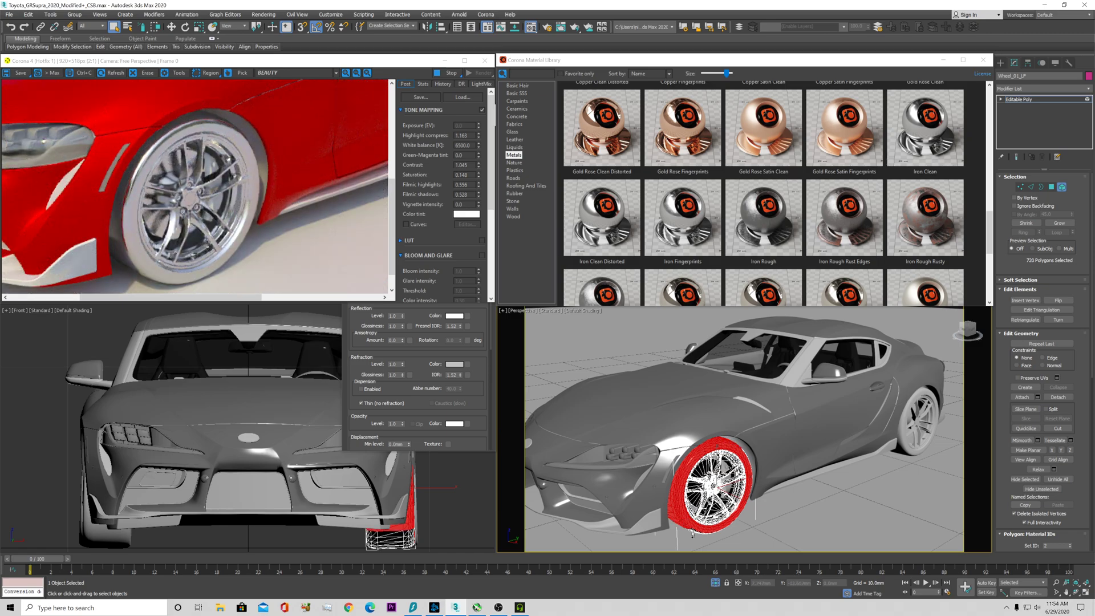
left_click(693, 530, "ctrl")
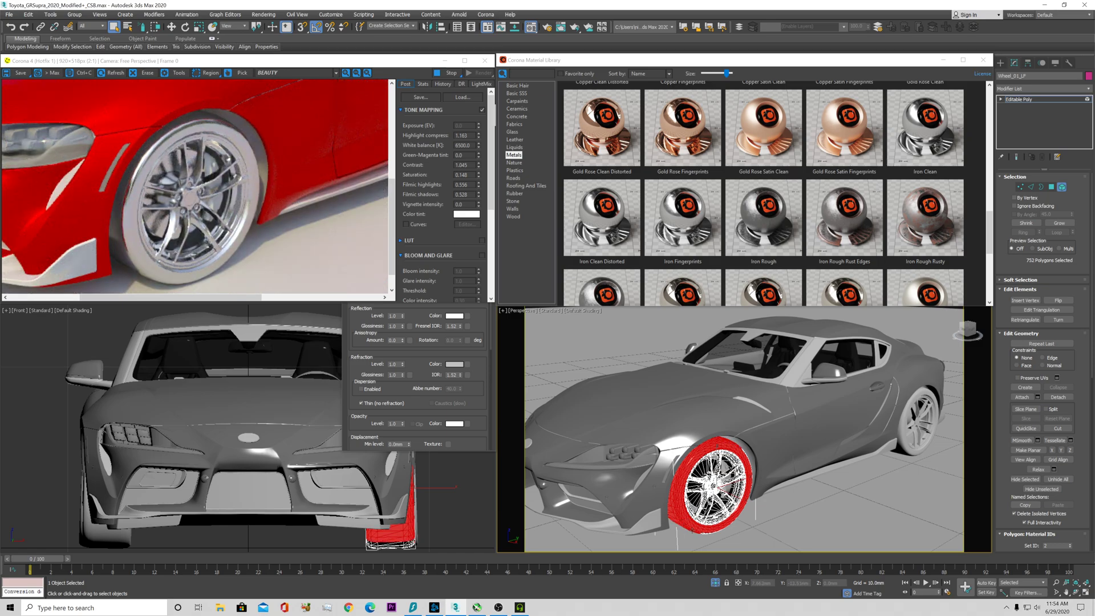
- Assign Rubber Rough Dirty from the Rubber category to the selected tire elements
left_click(515, 194)
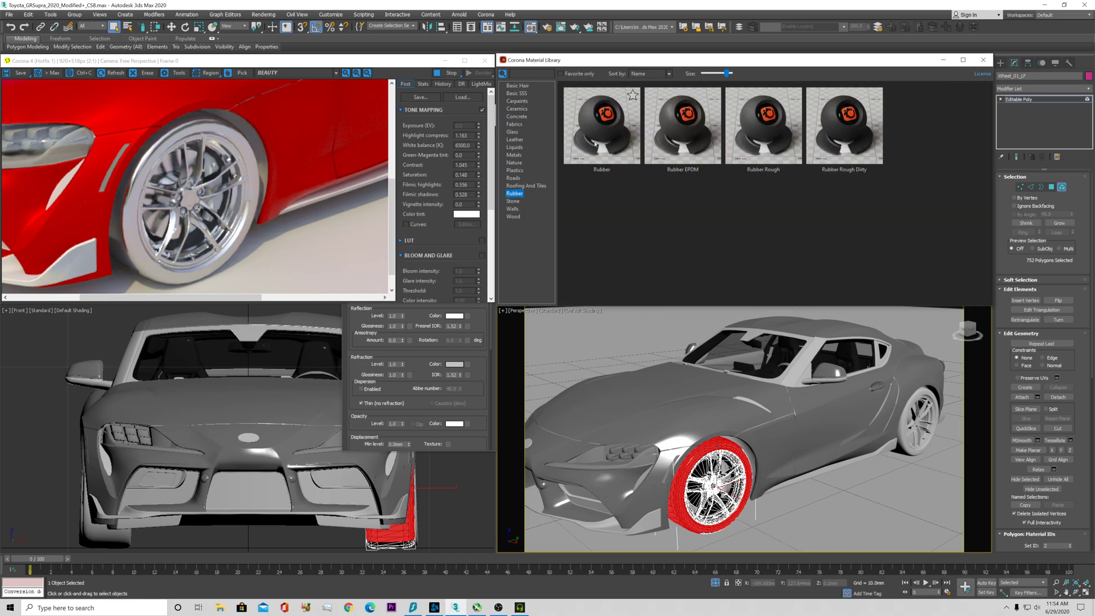
right_click(830, 110)
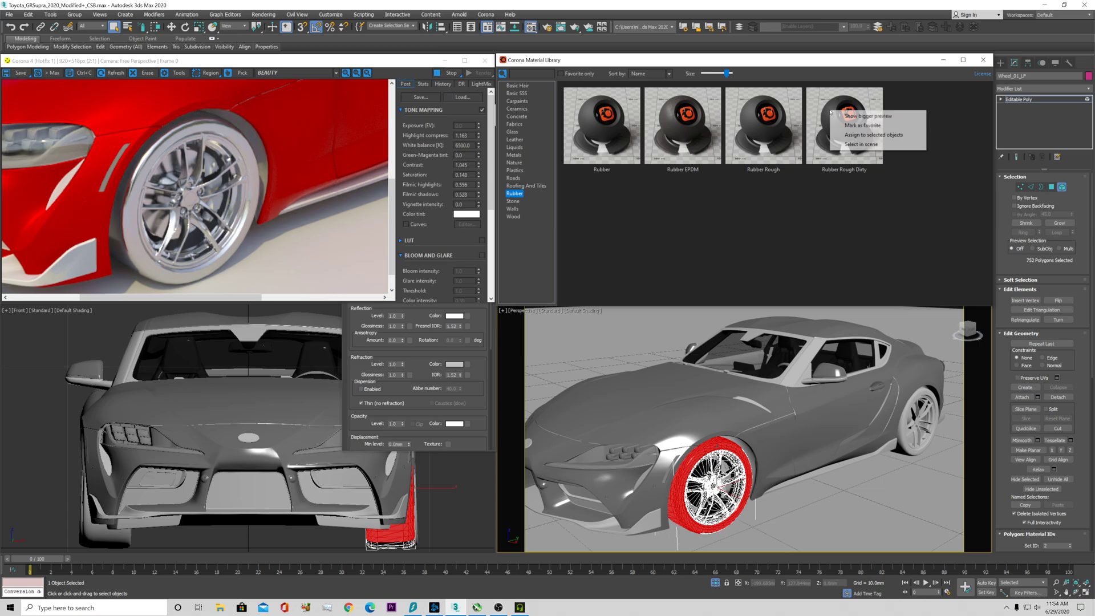
left_click(862, 136)
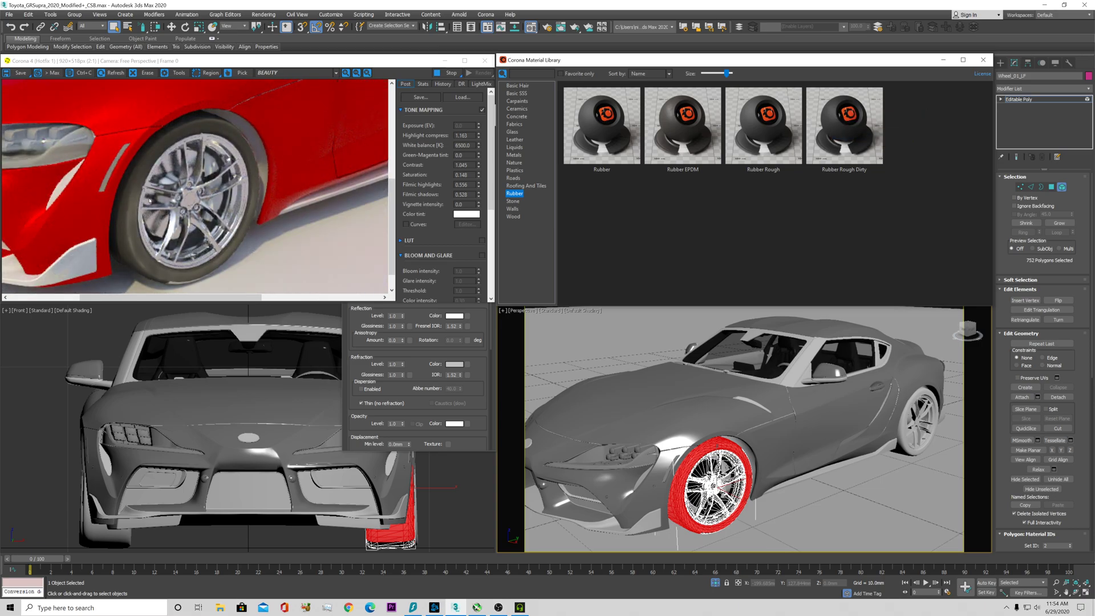
- Load Rubber Rough Dirty from the library into the pink sample slot of the Material Editor
left_click(434, 350)
left_click_drag(852, 127, 709, 100)
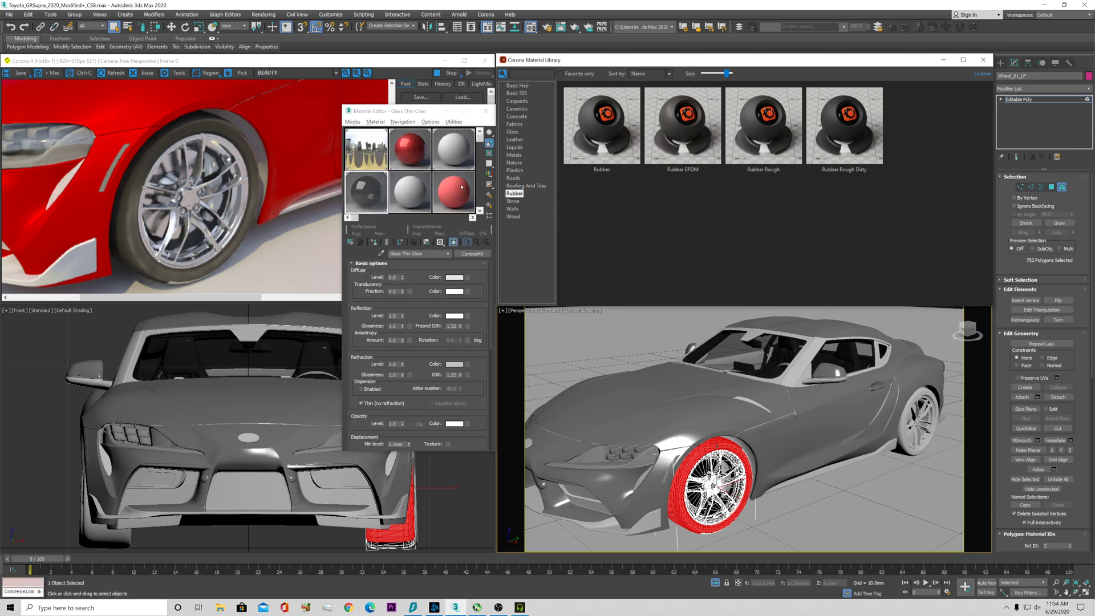
left_click_drag(461, 187, 461, 189)
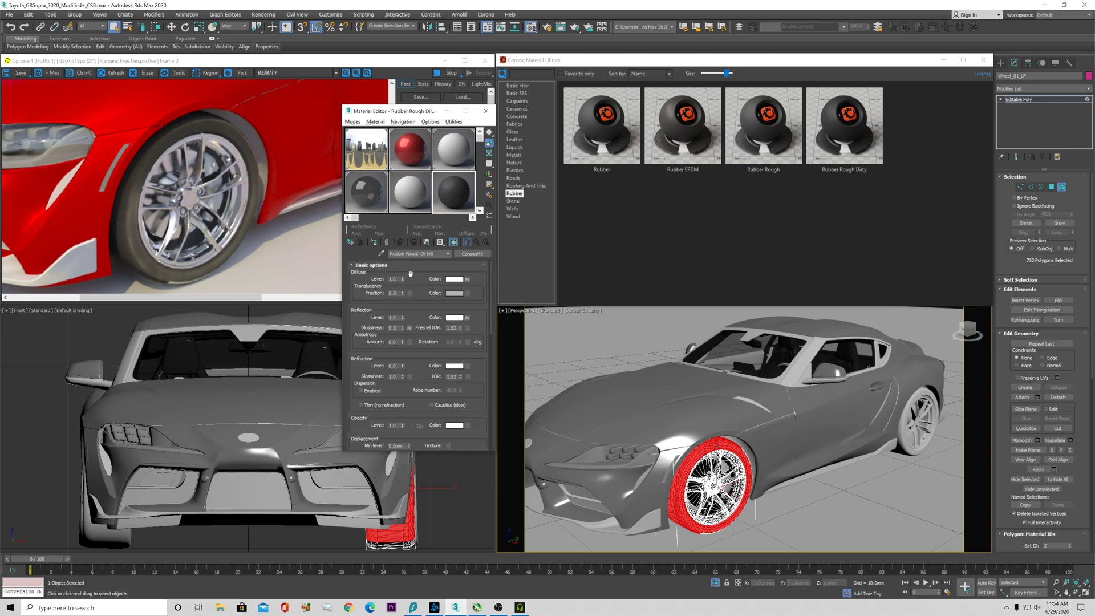
- Darken the solid color in Rubber Rough Dirty's diffuse map to about sRGB 28, 28, 28 and check the tire in the render
left_click_drag(413, 282, 407, 309)
left_click(466, 279)
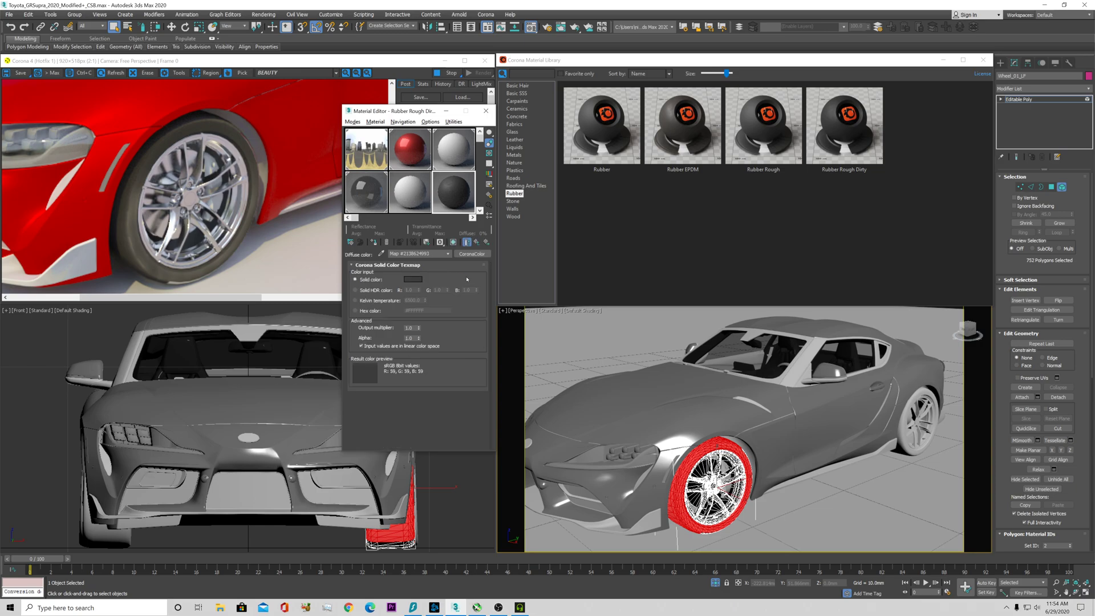
left_click(413, 280)
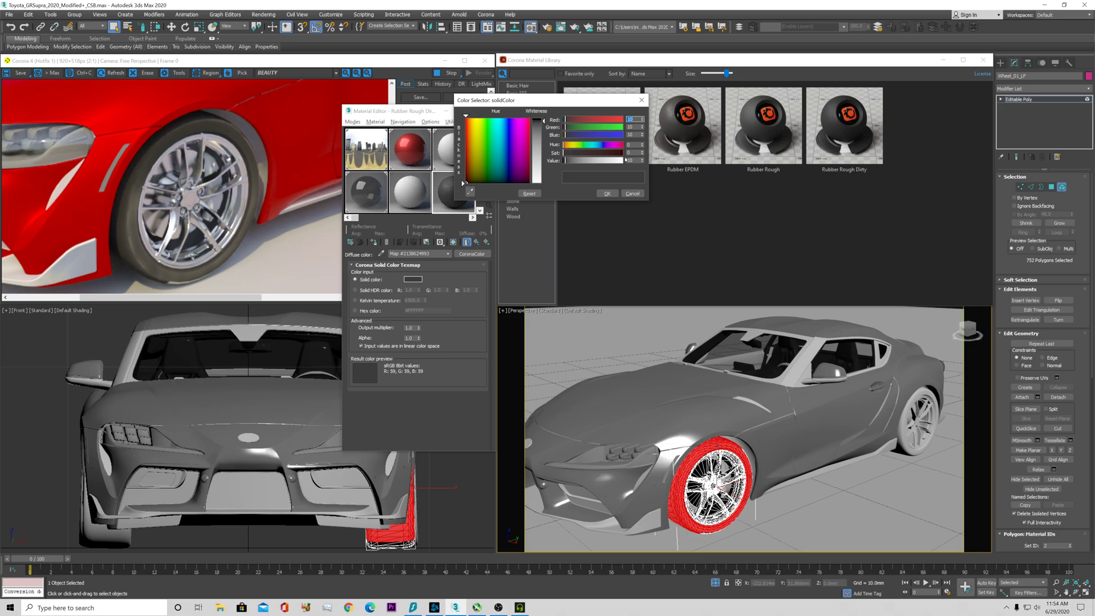
left_click_drag(637, 160, 467, 158)
key("Return")
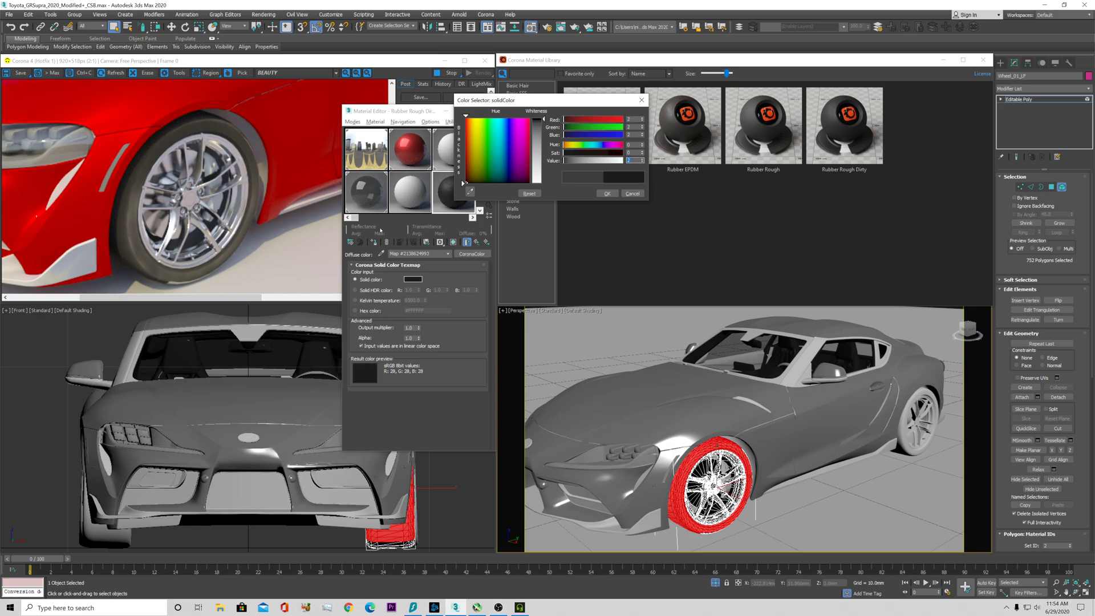
left_click(380, 230)
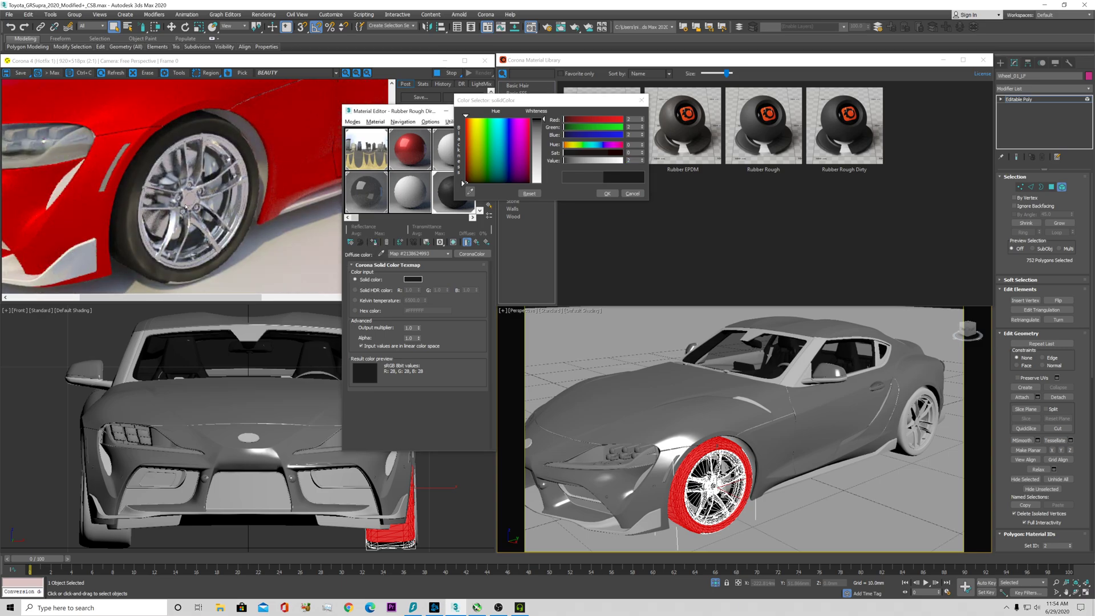
scroll(724, 463, "down", 6)
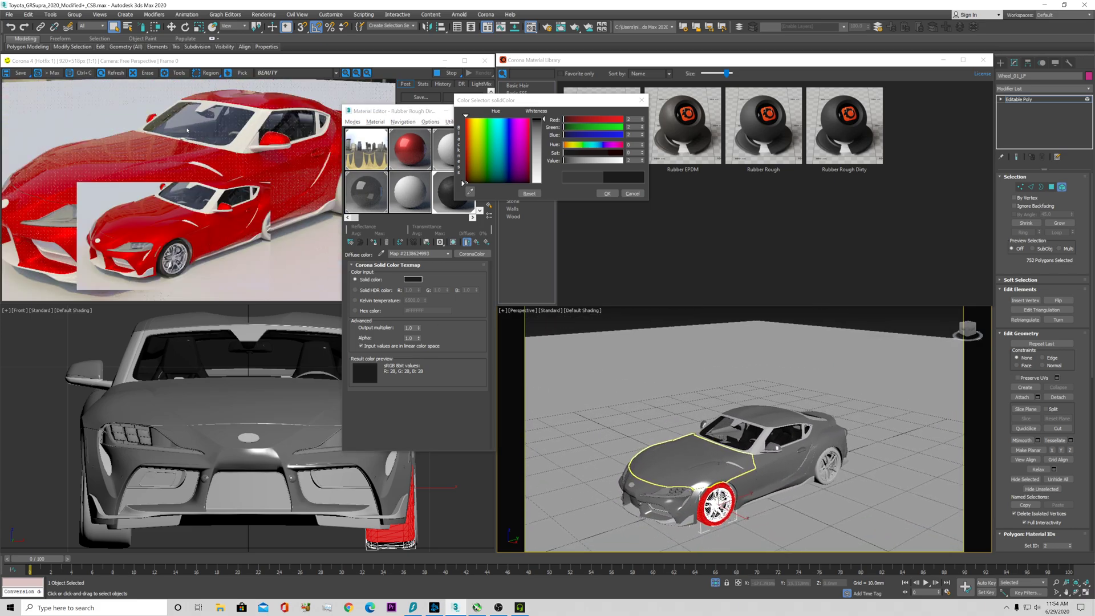
scroll(726, 406, "up", 4)
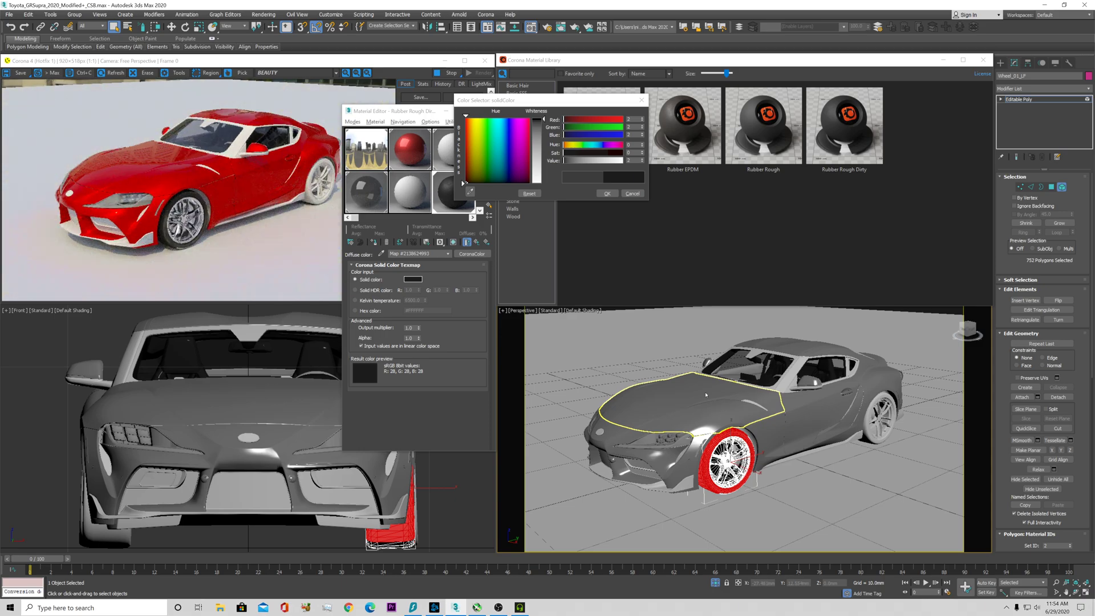
left_click(608, 194)
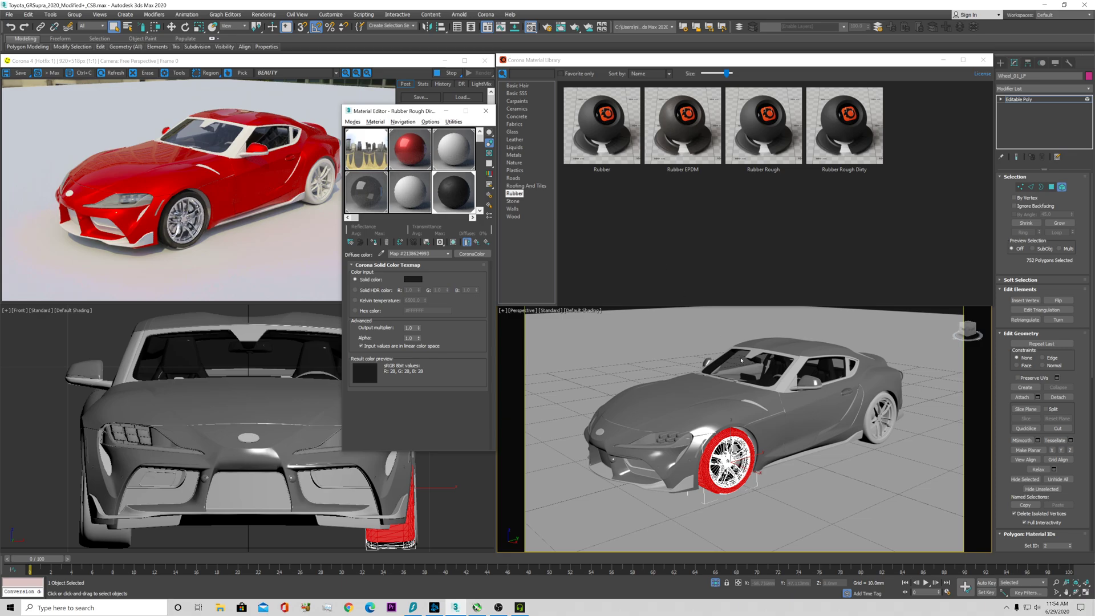
- Browse the Roofing And Tiles category of the material library
middle_click_drag(739, 346, 748, 383, "alt")
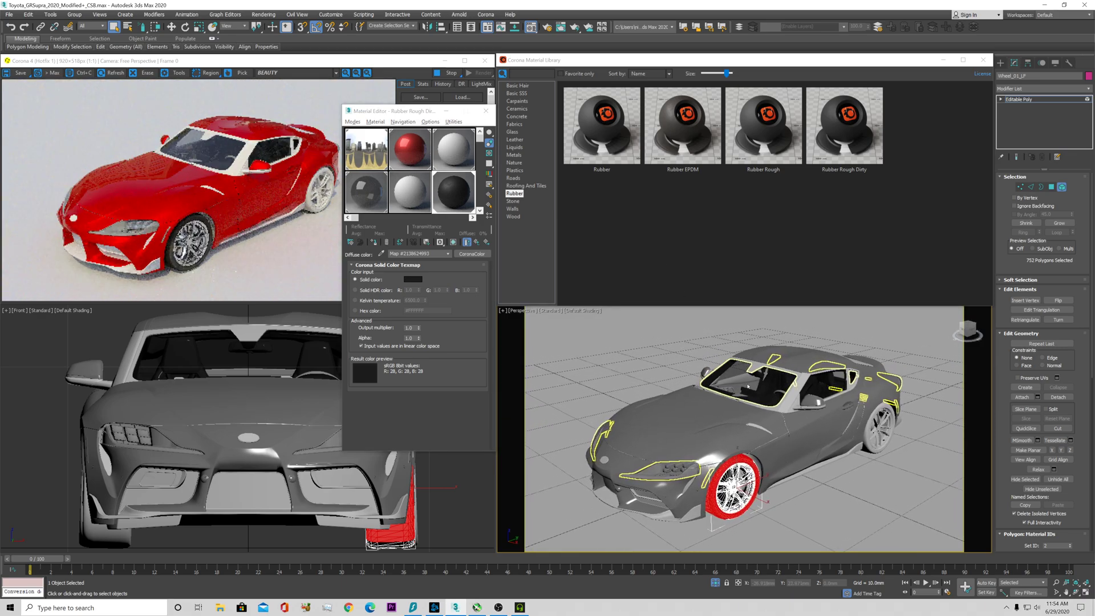
left_click(527, 186)
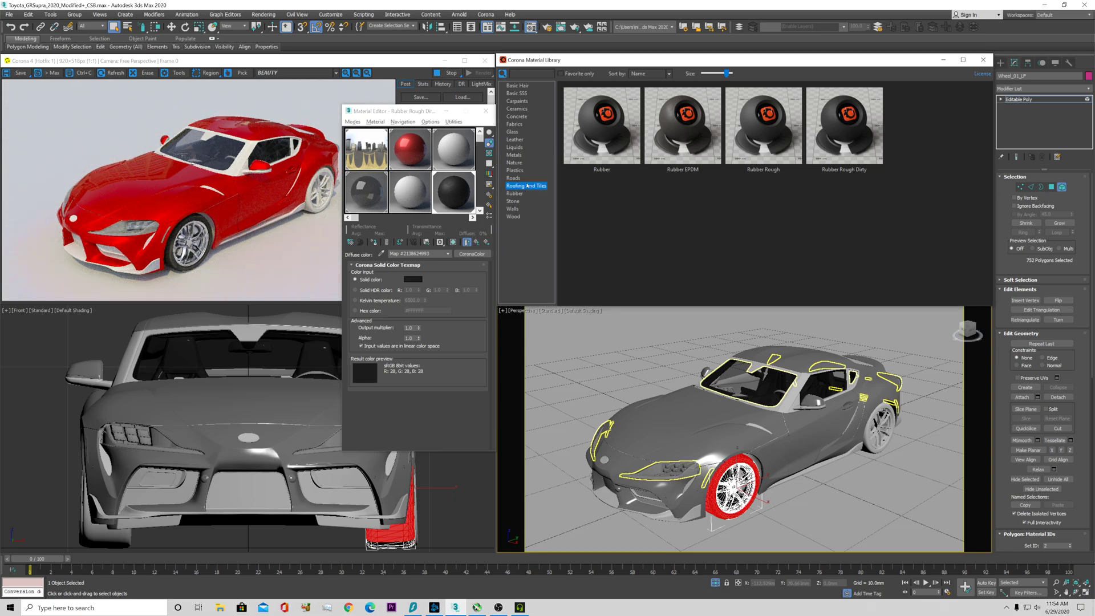
scroll(752, 216, "down", 2)
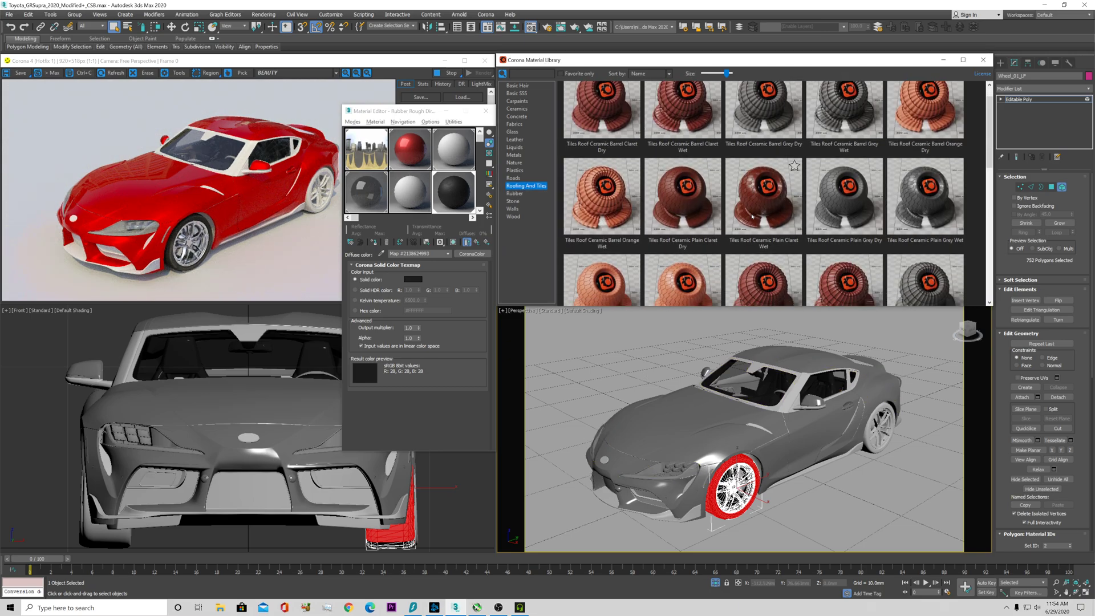